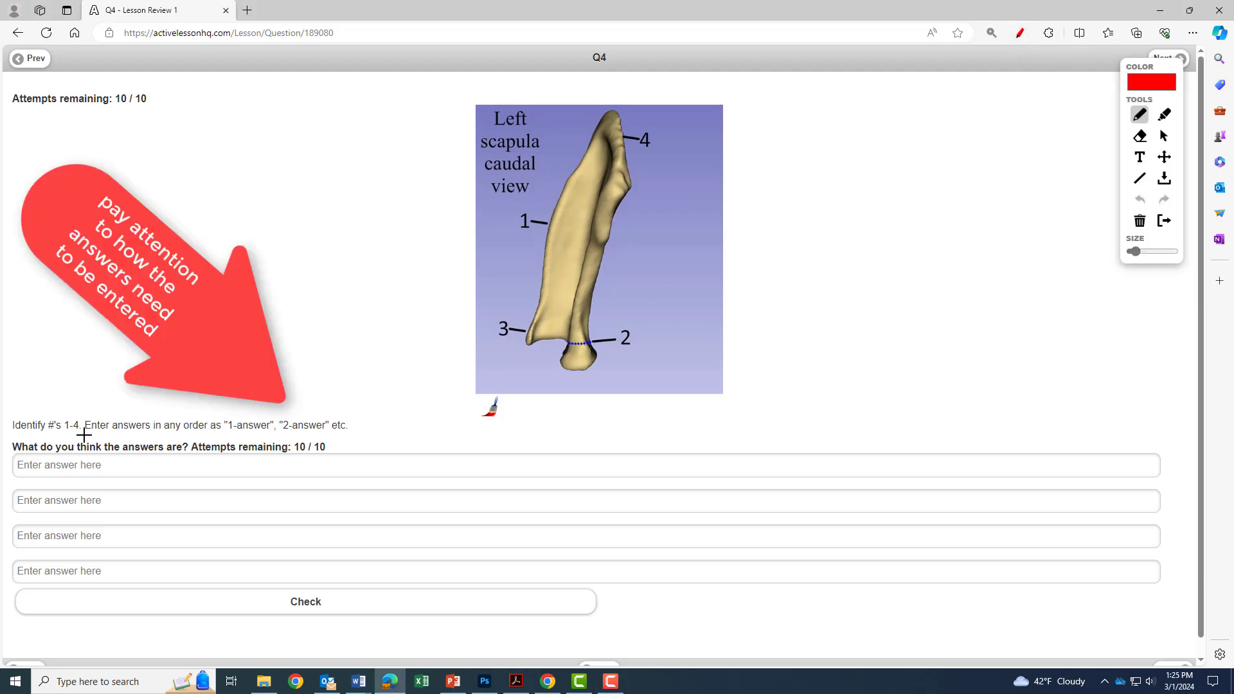
Underline the Q4 answer-format instruction with a red pen line
{"action": "left_click_drag", "start_coordinate": [85, 435], "coordinate": [424, 445]}
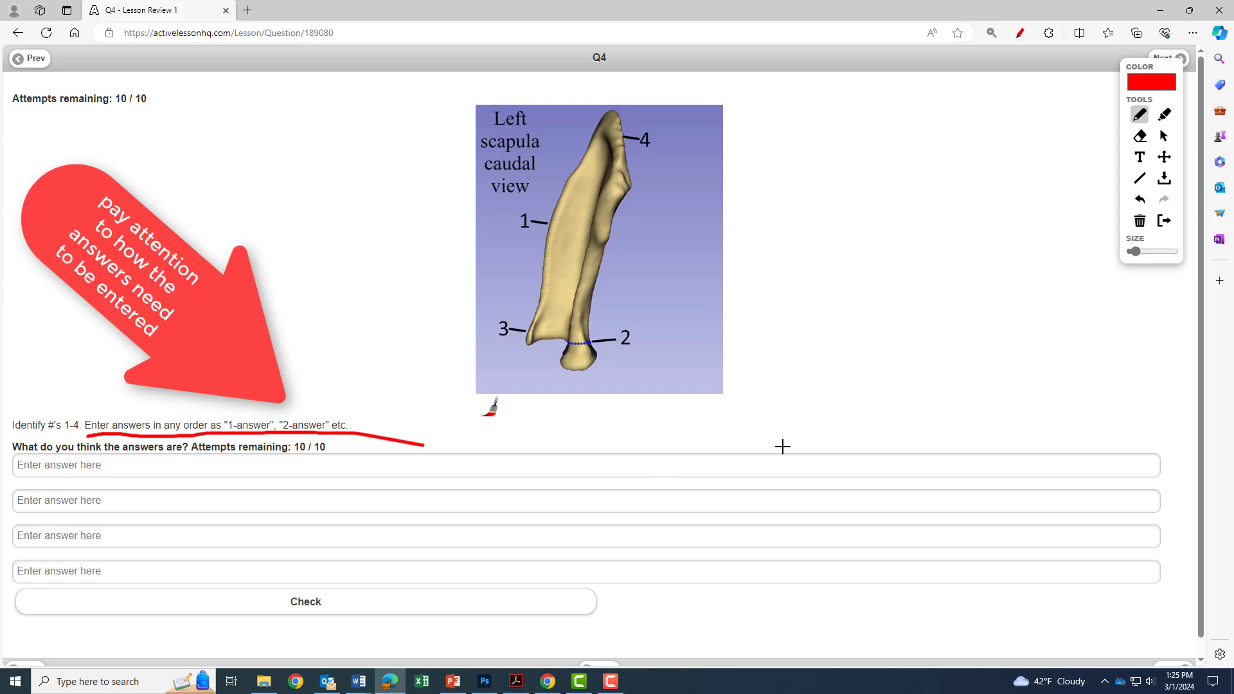
Clear the pen marks and enter 1-spine and 2-neck as the first two Q4 answers
{"action": "left_click", "coordinate": [1165, 222]}
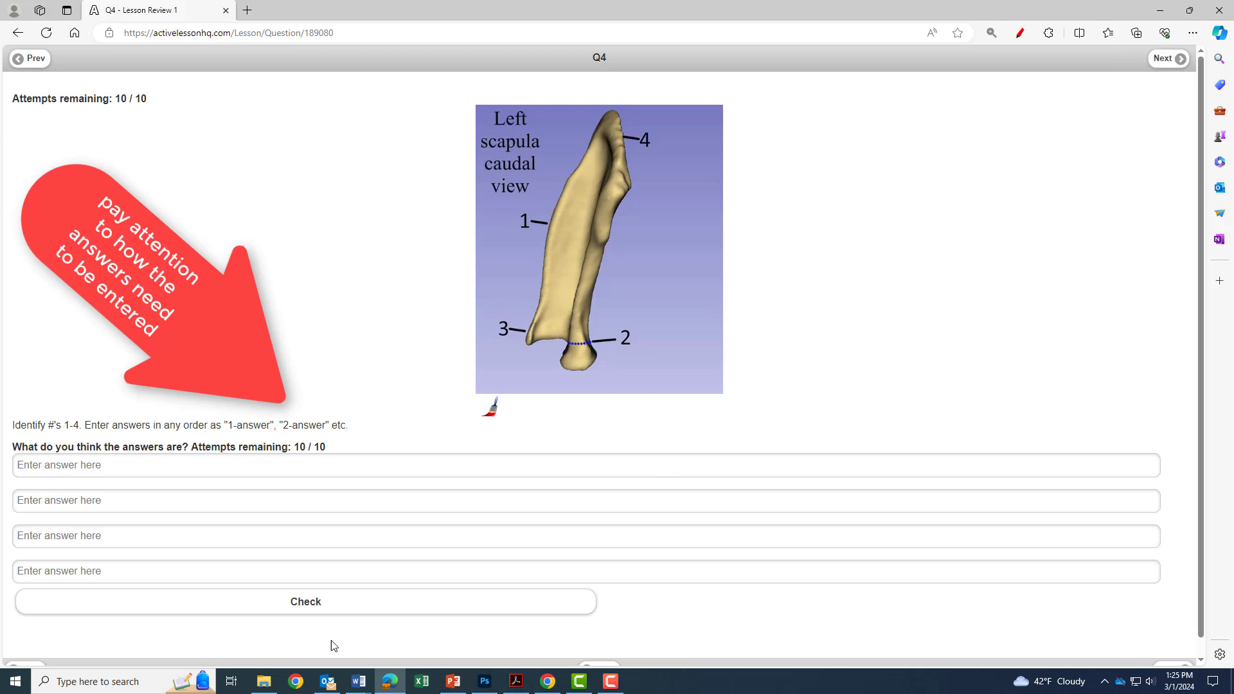
{"action": "left_click", "coordinate": [66, 465]}
{"action": "type", "text": "1-spine"}
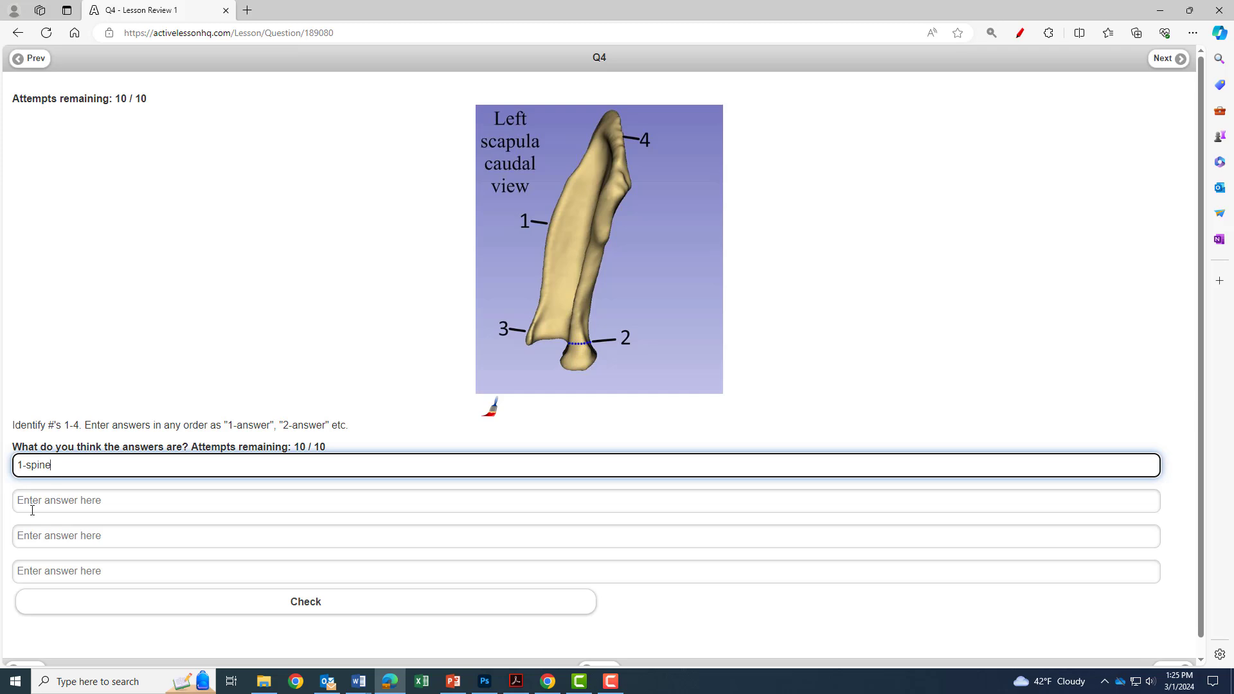
{"action": "left_click", "coordinate": [49, 499]}
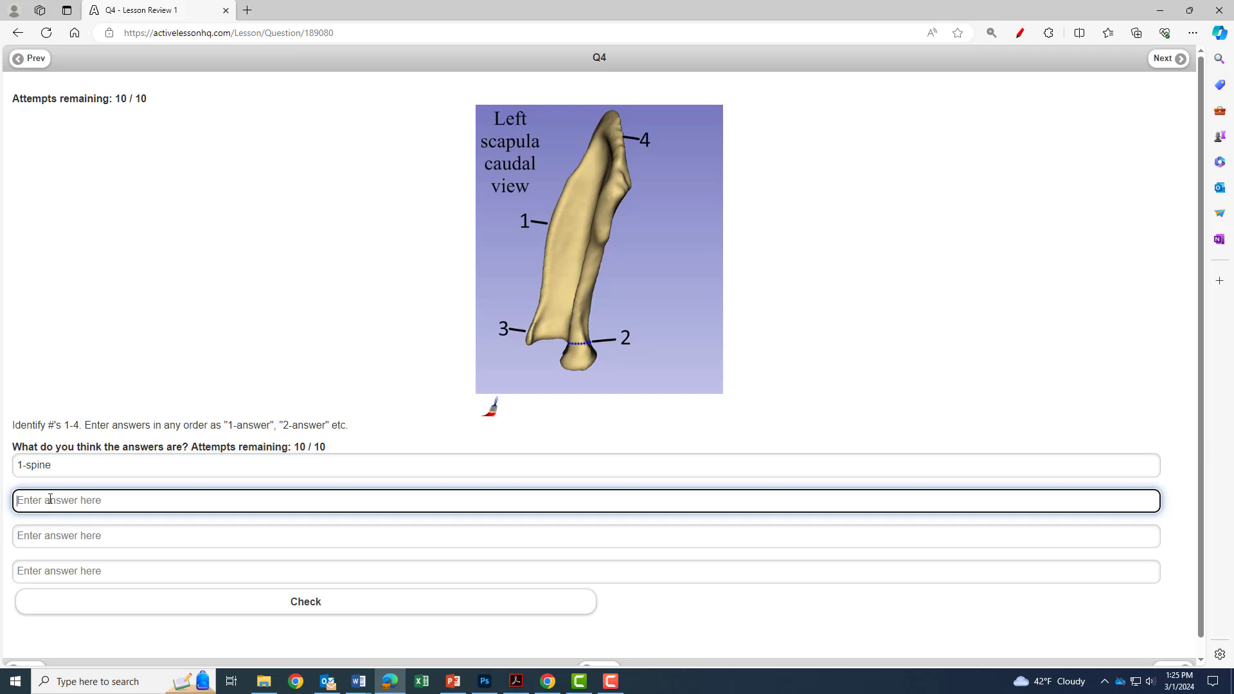
{"action": "type", "text": "2-neck"}
Enter 3-acromion and 4-I am not sure as the third and fourth Q4 answers
{"action": "left_click", "coordinate": [74, 540]}
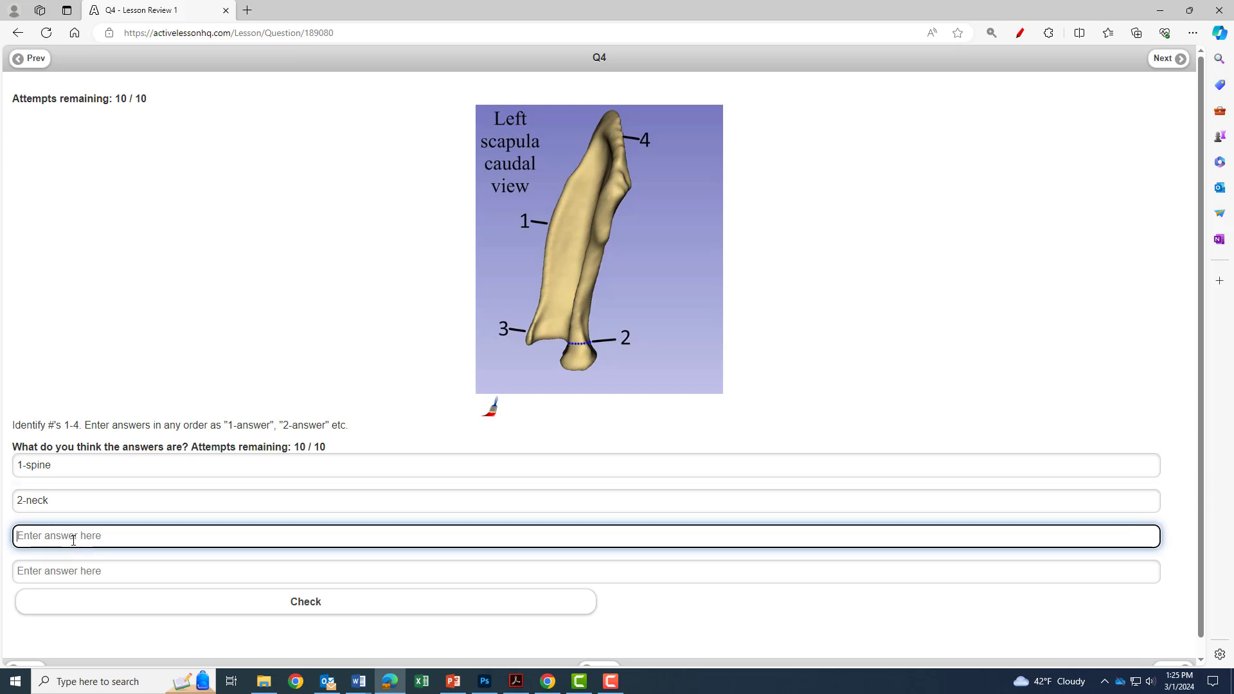
{"action": "type", "text": "3-acromion"}
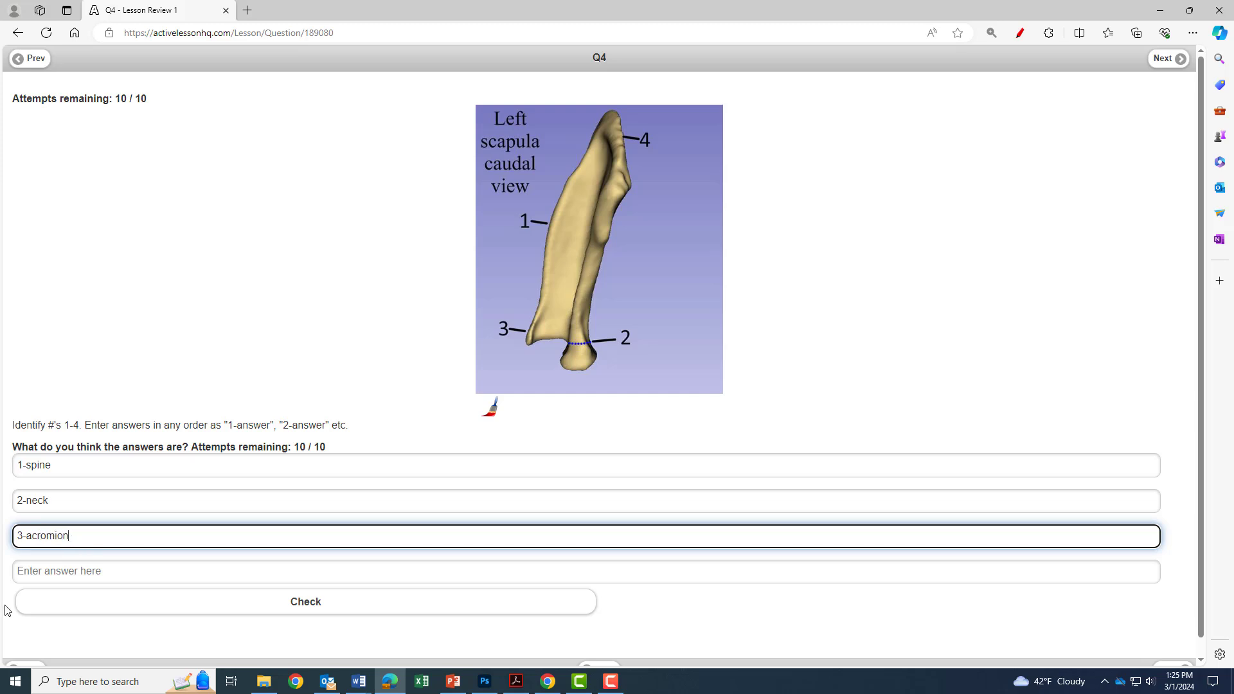
{"action": "left_click", "coordinate": [29, 578]}
{"action": "type", "text": "4-I am not sure"}
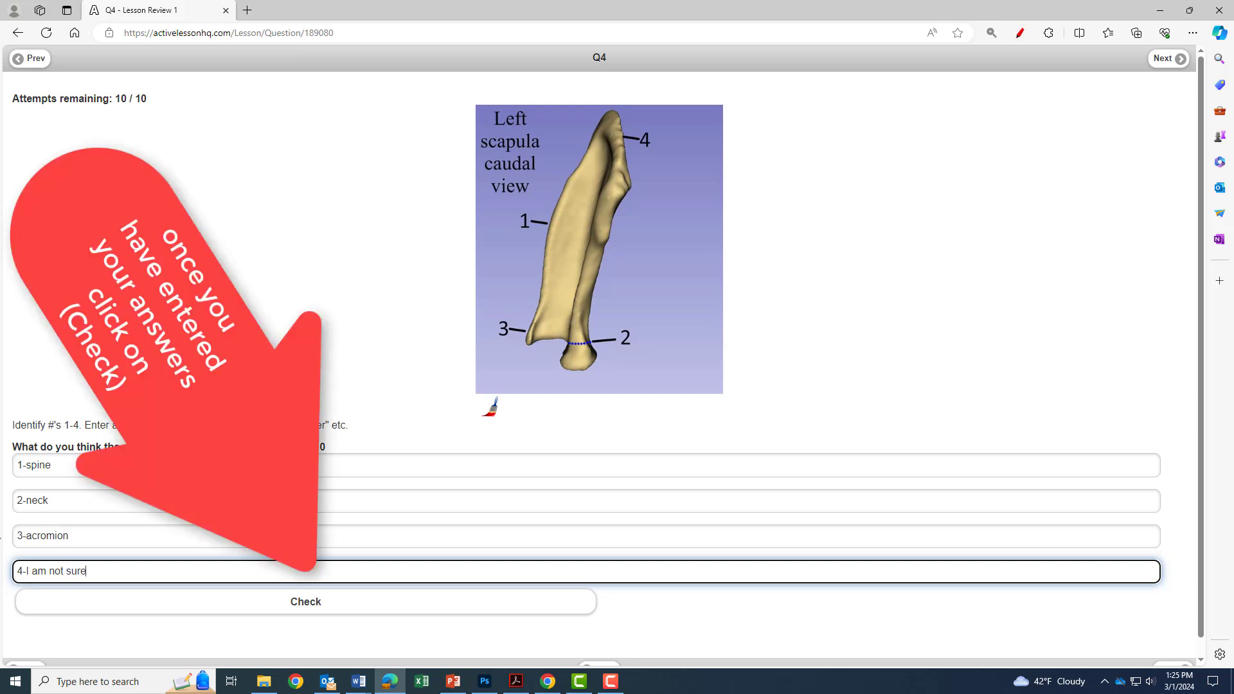
Check the Q4 answers and dismiss the 'Try again!' alert, leaving 9 / 10 attempts
{"action": "left_click", "coordinate": [307, 605]}
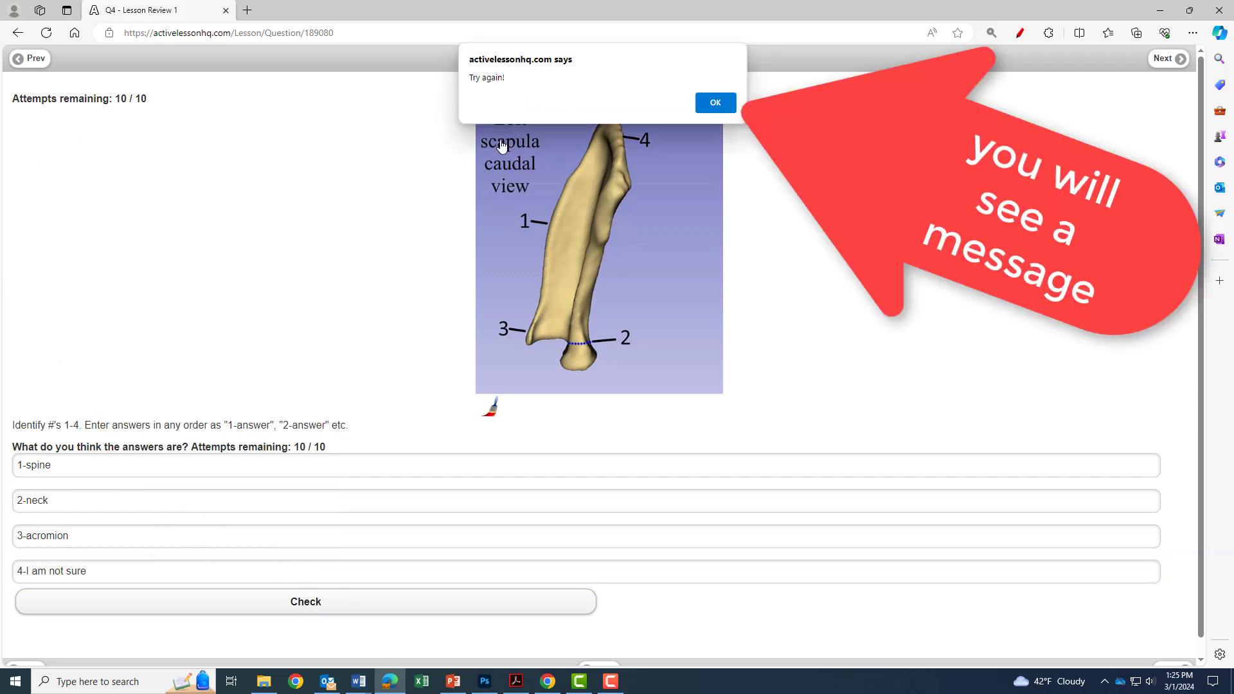
{"action": "left_click", "coordinate": [718, 104]}
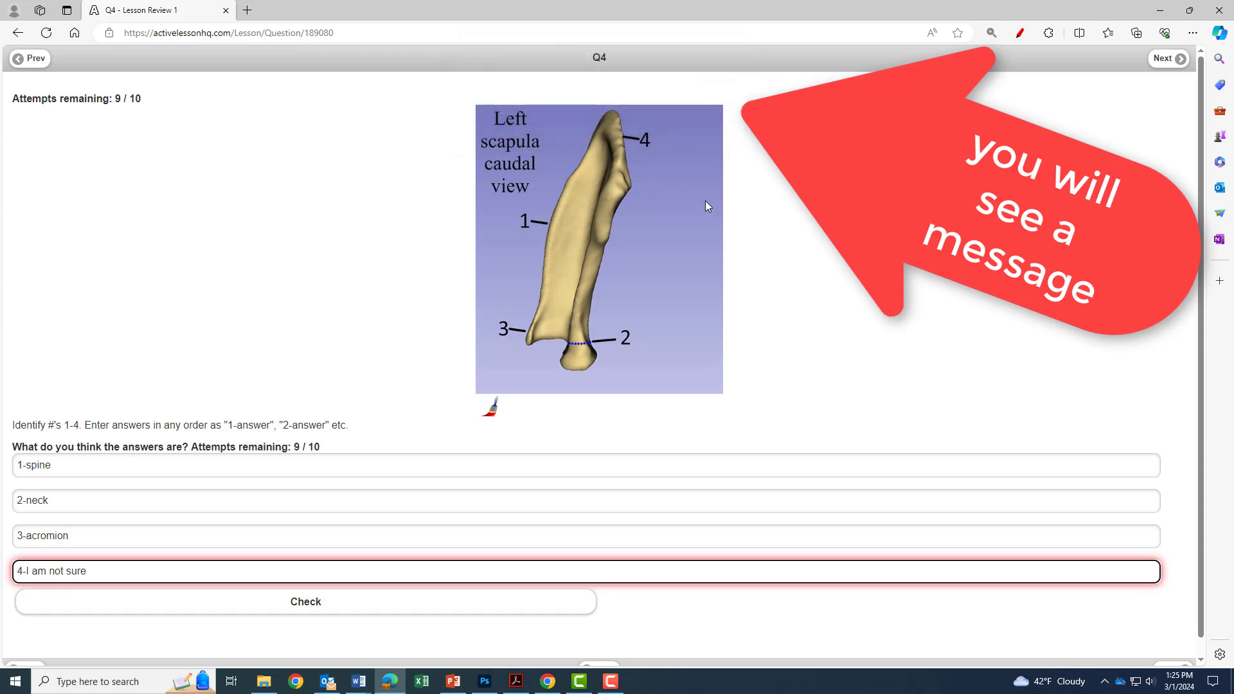
Tick answers 1–3 in red, cross out answer 4, circle '9 / 10', then clear the marks
{"action": "left_click", "coordinate": [1020, 33]}
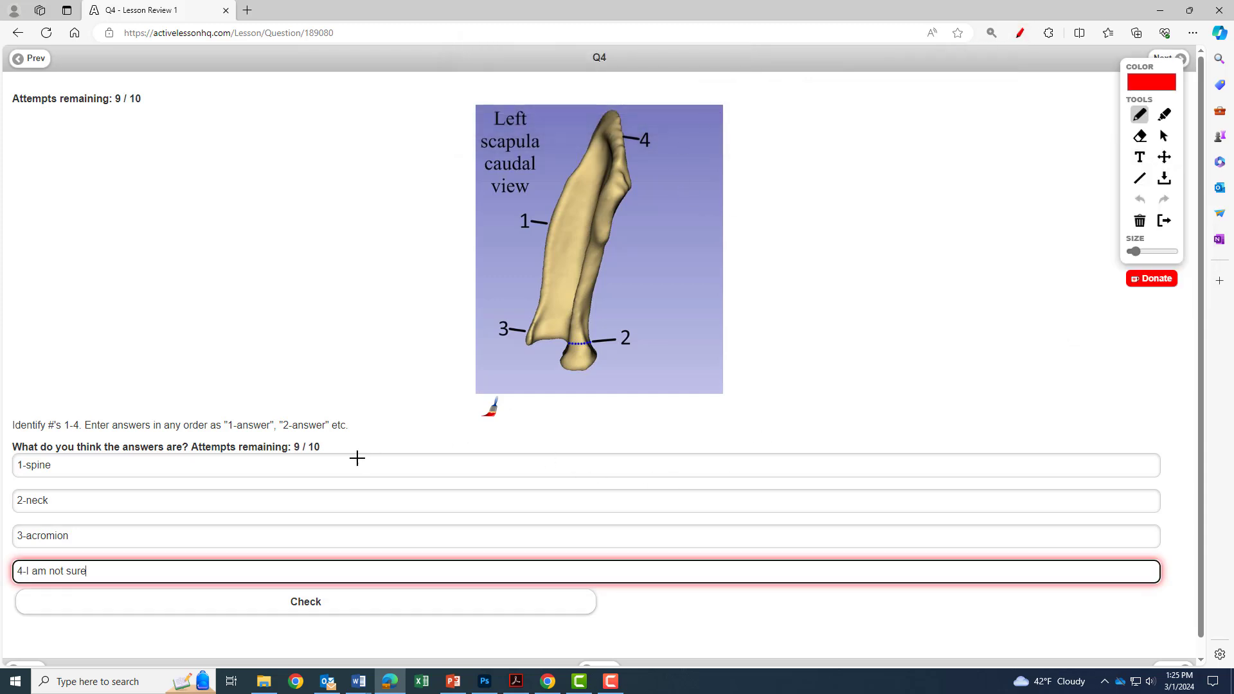
{"action": "left_click_drag", "start_coordinate": [359, 471], "coordinate": [400, 441]}
{"action": "mouse_move", "coordinate": [367, 490]}
{"action": "left_mouse_down"}
{"action": "mouse_move", "coordinate": [382, 501]}
{"action": "mouse_move", "coordinate": [393, 485]}
{"action": "left_mouse_up"}
{"action": "left_click_drag", "start_coordinate": [360, 541], "coordinate": [396, 503]}
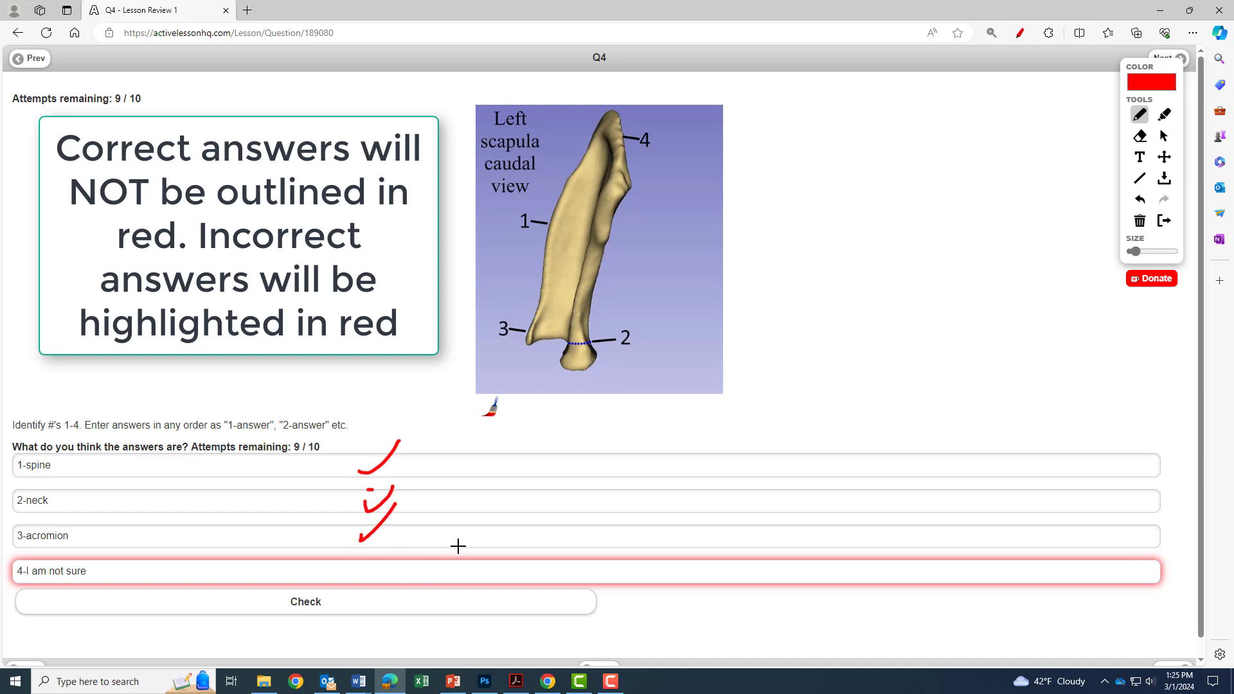
{"action": "mouse_move", "coordinate": [461, 544]}
{"action": "left_mouse_down"}
{"action": "mouse_move", "coordinate": [426, 601]}
{"action": "mouse_move", "coordinate": [461, 599]}
{"action": "left_mouse_up"}
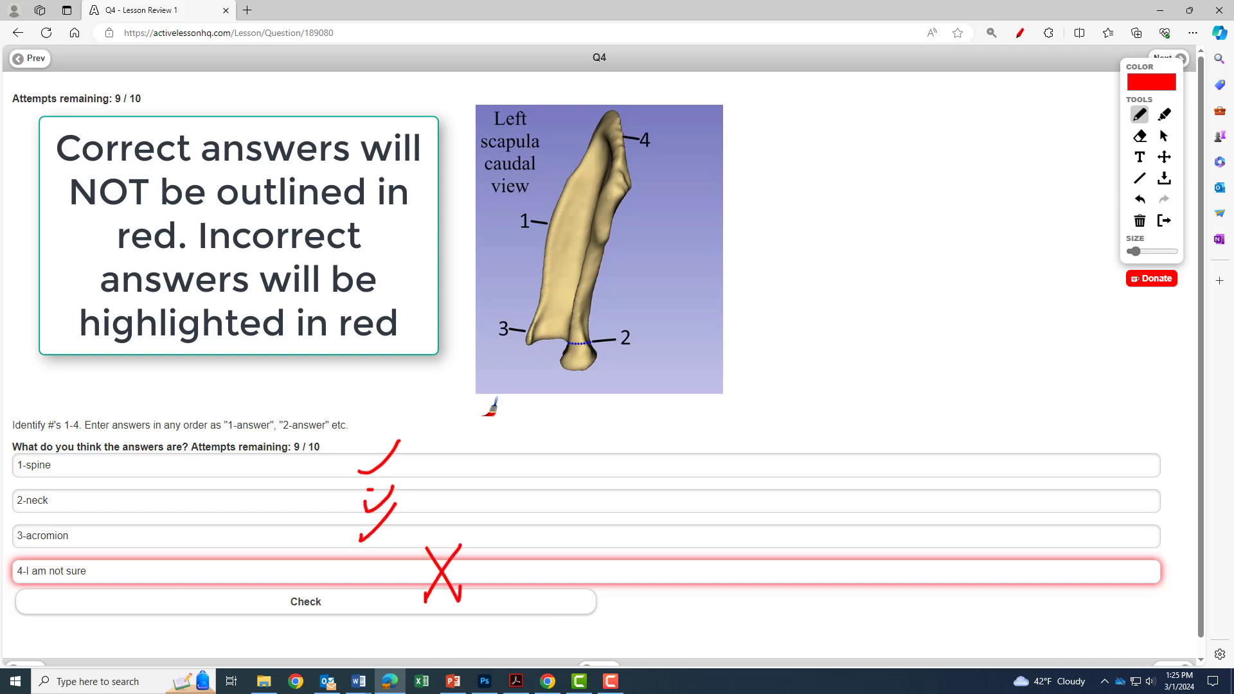
{"action": "mouse_move", "coordinate": [189, 109]}
{"action": "left_mouse_down"}
{"action": "mouse_move", "coordinate": [149, 88]}
{"action": "mouse_move", "coordinate": [94, 102]}
{"action": "mouse_move", "coordinate": [113, 123]}
{"action": "mouse_move", "coordinate": [155, 128]}
{"action": "mouse_move", "coordinate": [167, 102]}
{"action": "left_mouse_up"}
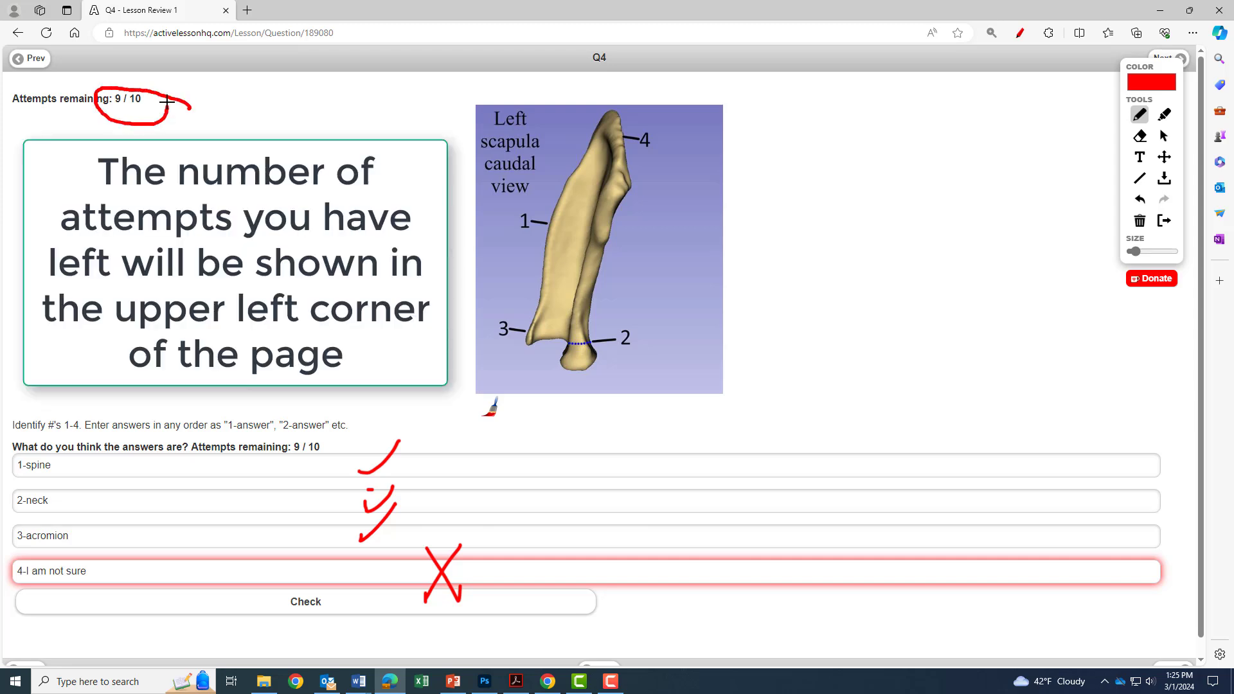
{"action": "left_click", "coordinate": [1165, 222]}
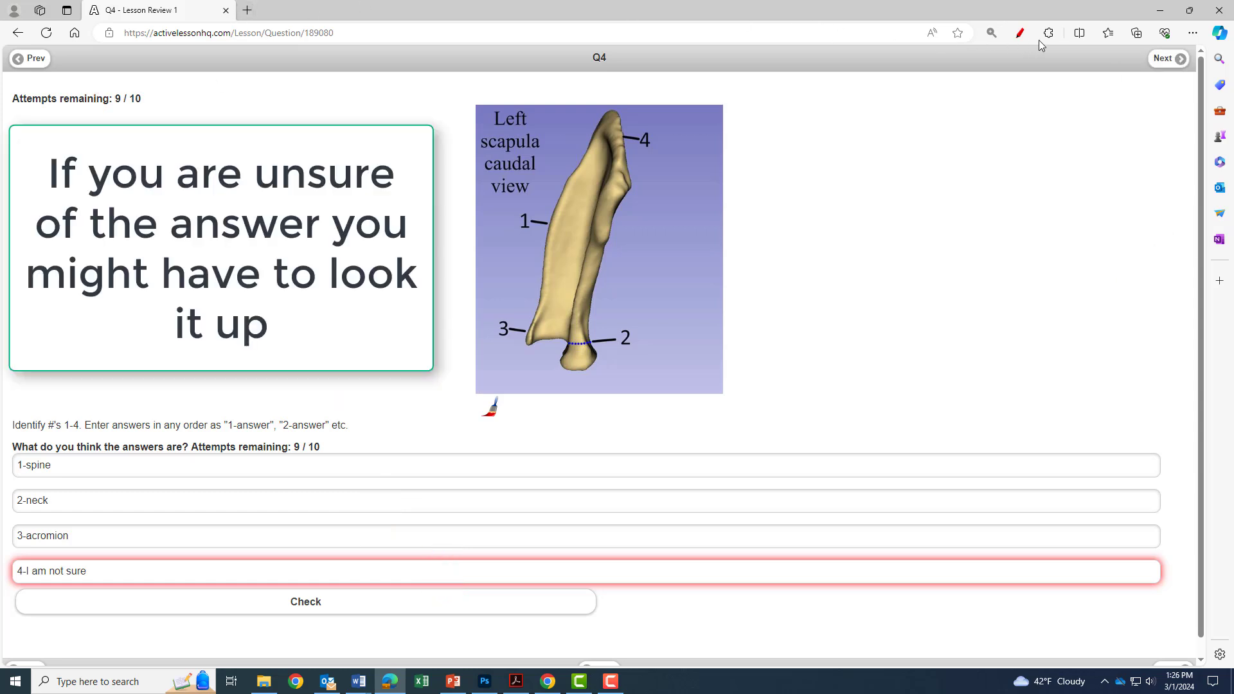
Split Edge into two panes and open Lesson 1 - Scapula in the second pane beside Q4
{"action": "left_click", "coordinate": [1083, 39]}
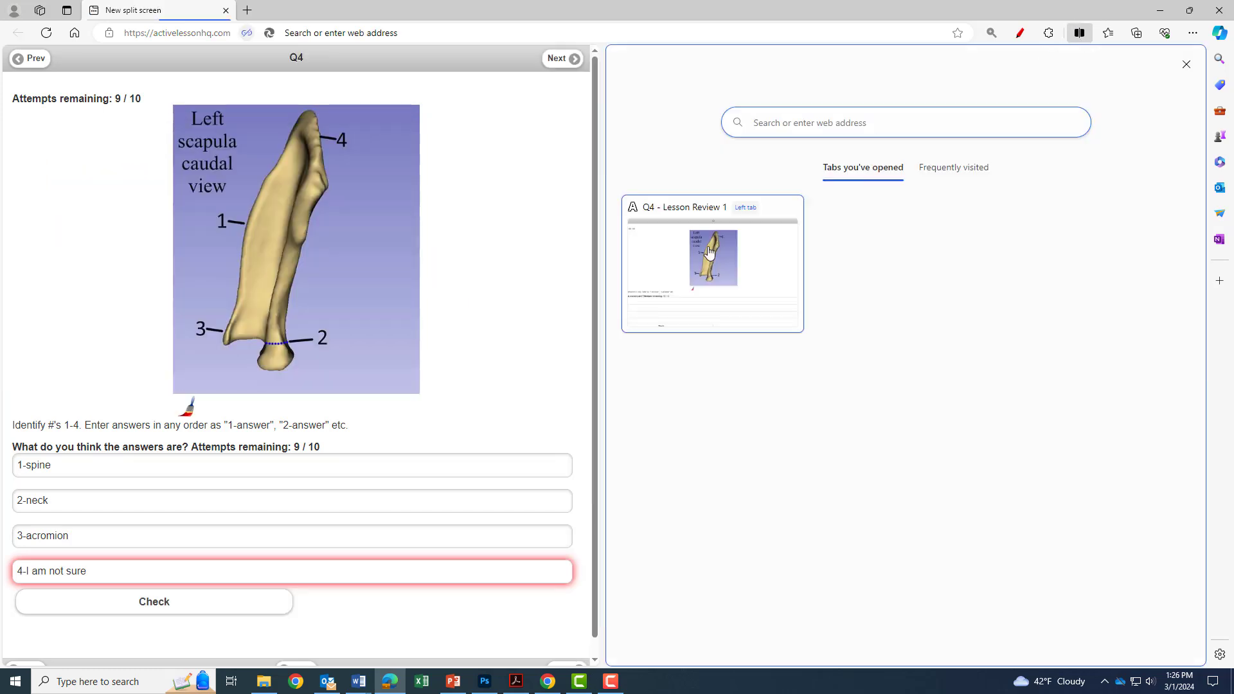
{"action": "left_click", "coordinate": [710, 252]}
{"action": "scroll", "coordinate": [814, 367], "scroll_direction": "down", "scroll_amount": 1}
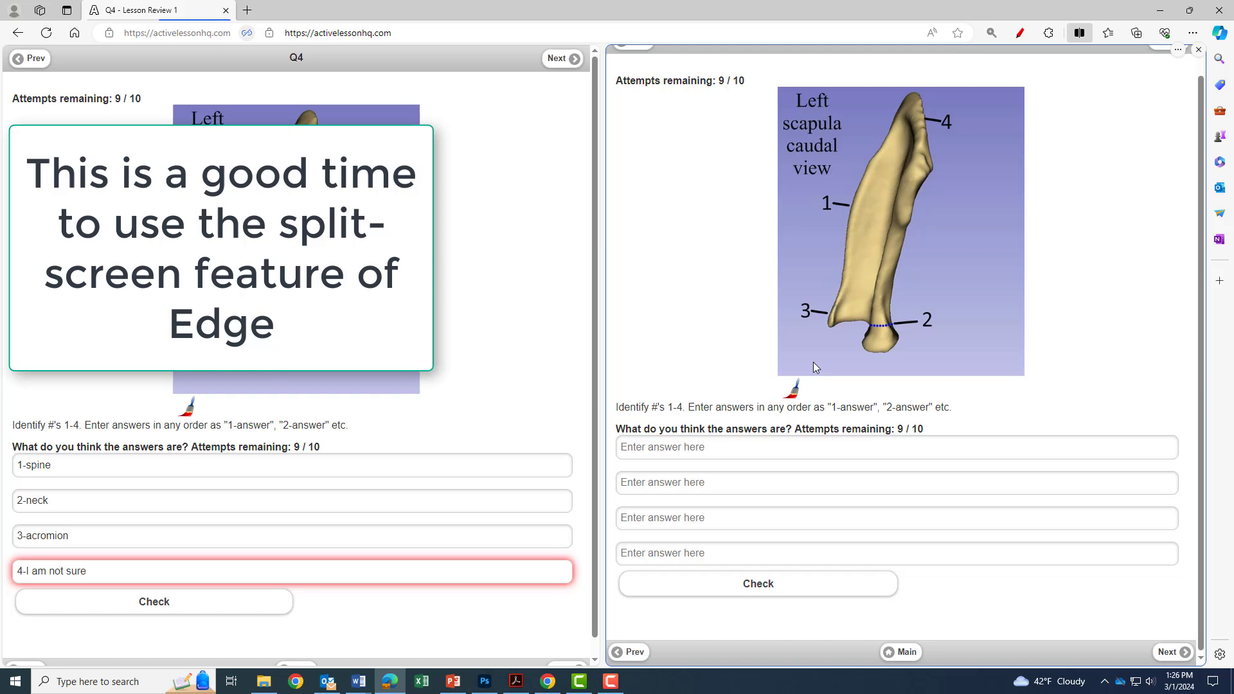
{"action": "left_click", "coordinate": [903, 652]}
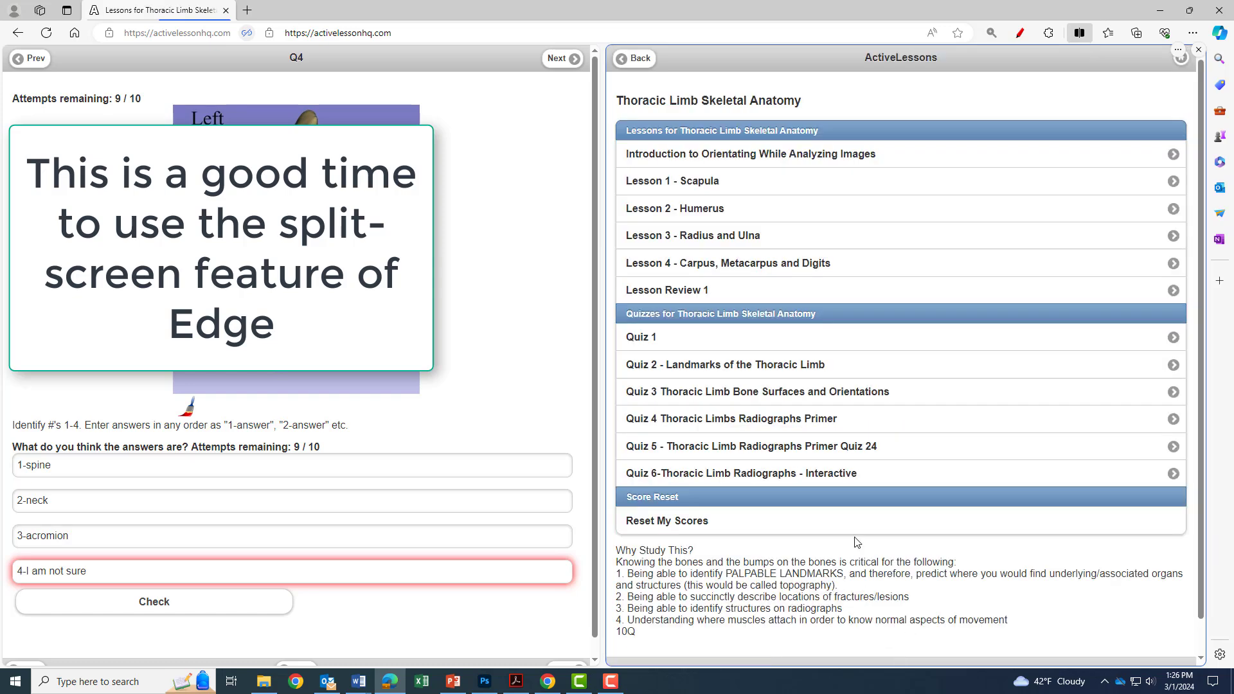
{"action": "left_click", "coordinate": [720, 183]}
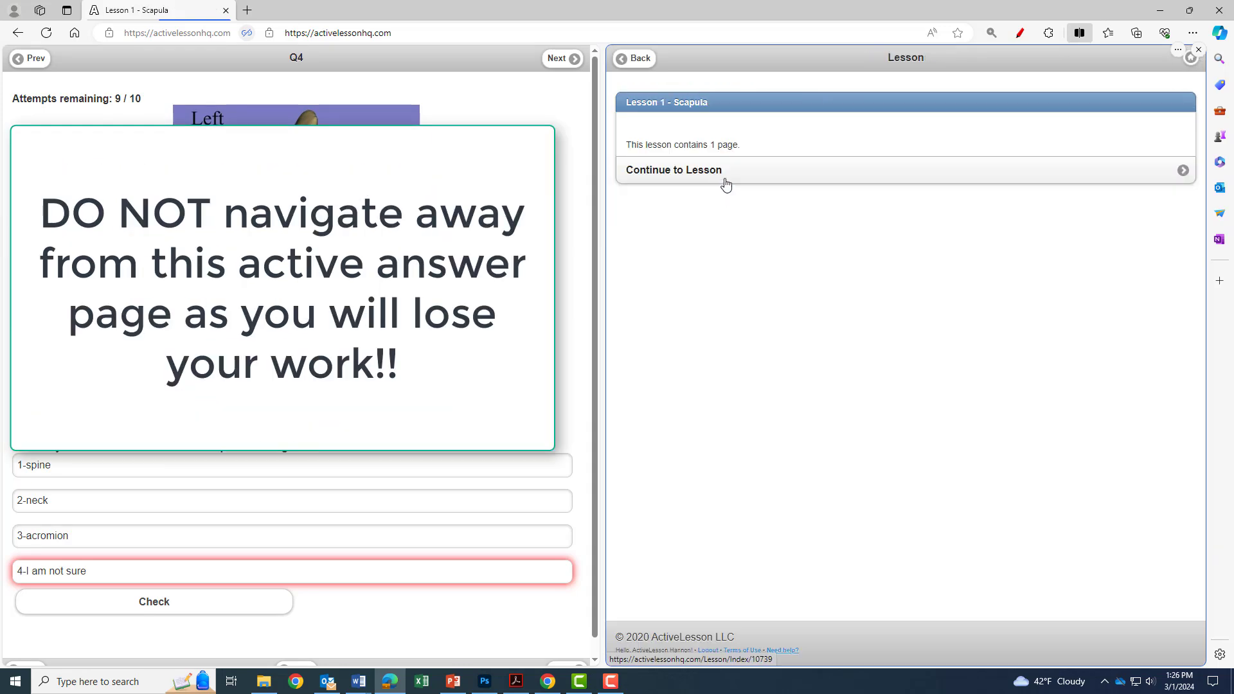
{"action": "left_click", "coordinate": [726, 185]}
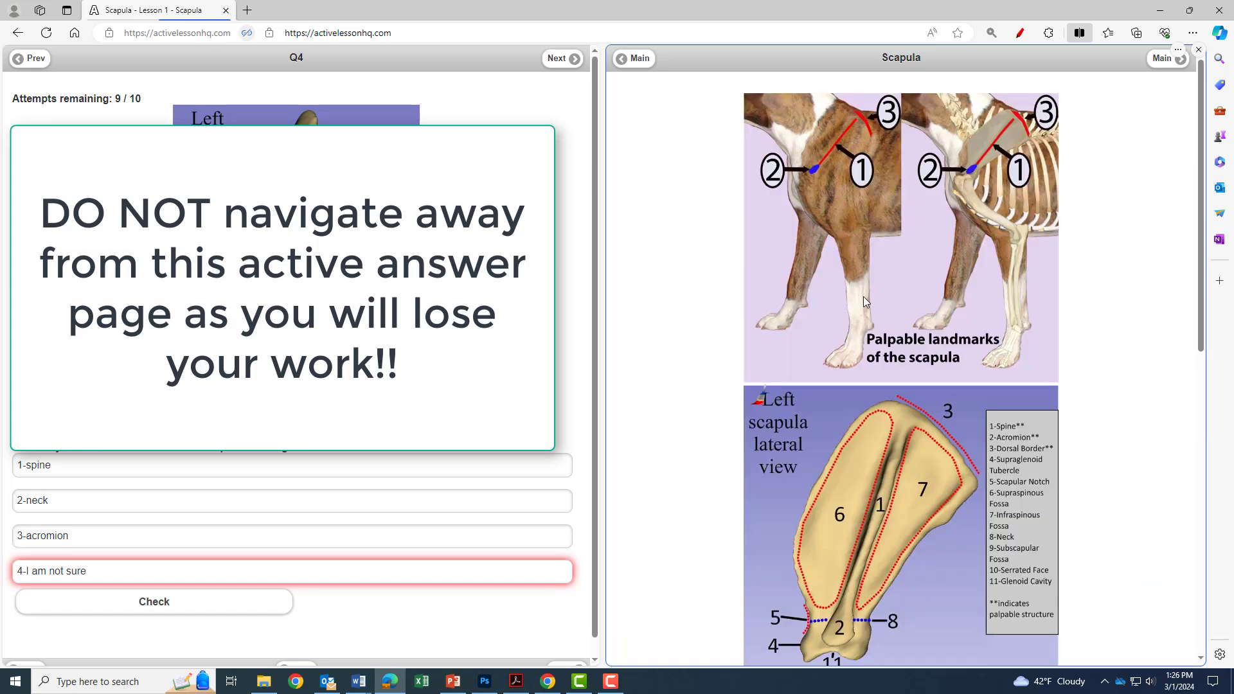
Page the scapula lesson forward to slide 19/30, the labelled left scapula caudal view
{"action": "scroll", "coordinate": [862, 292], "scroll_direction": "down", "scroll_amount": 3}
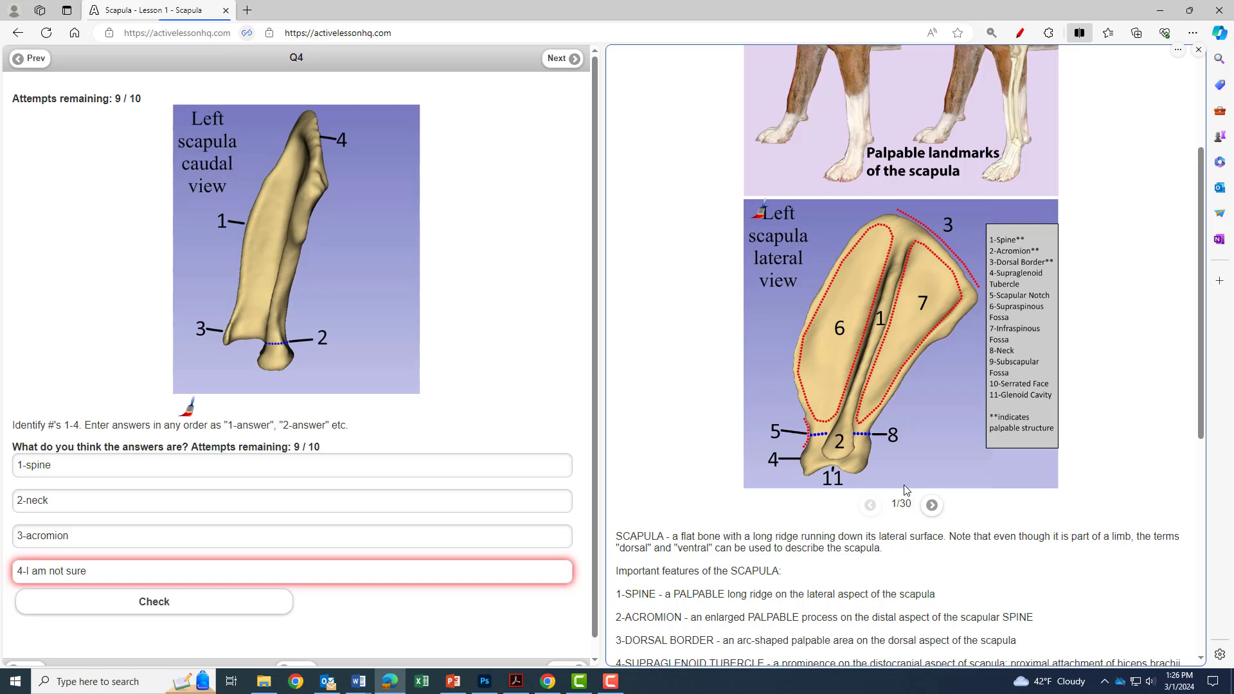
{"action": "left_click", "coordinate": [932, 506]}
{"action": "left_click", "coordinate": [932, 506]}
{"action": "left_click", "coordinate": [932, 505]}
{"action": "left_click", "coordinate": [932, 506]}
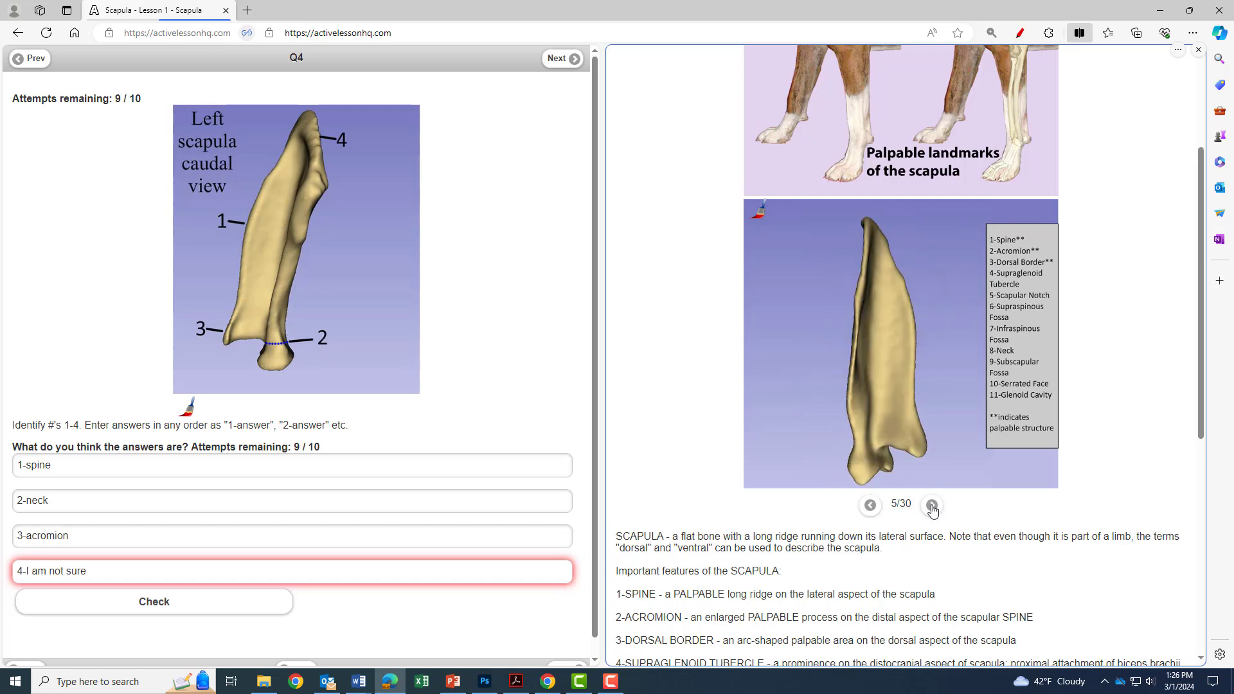
{"action": "left_click", "coordinate": [932, 506]}
{"action": "left_click", "coordinate": [932, 506]}
{"action": "left_click", "coordinate": [933, 507]}
{"action": "left_click", "coordinate": [935, 507]}
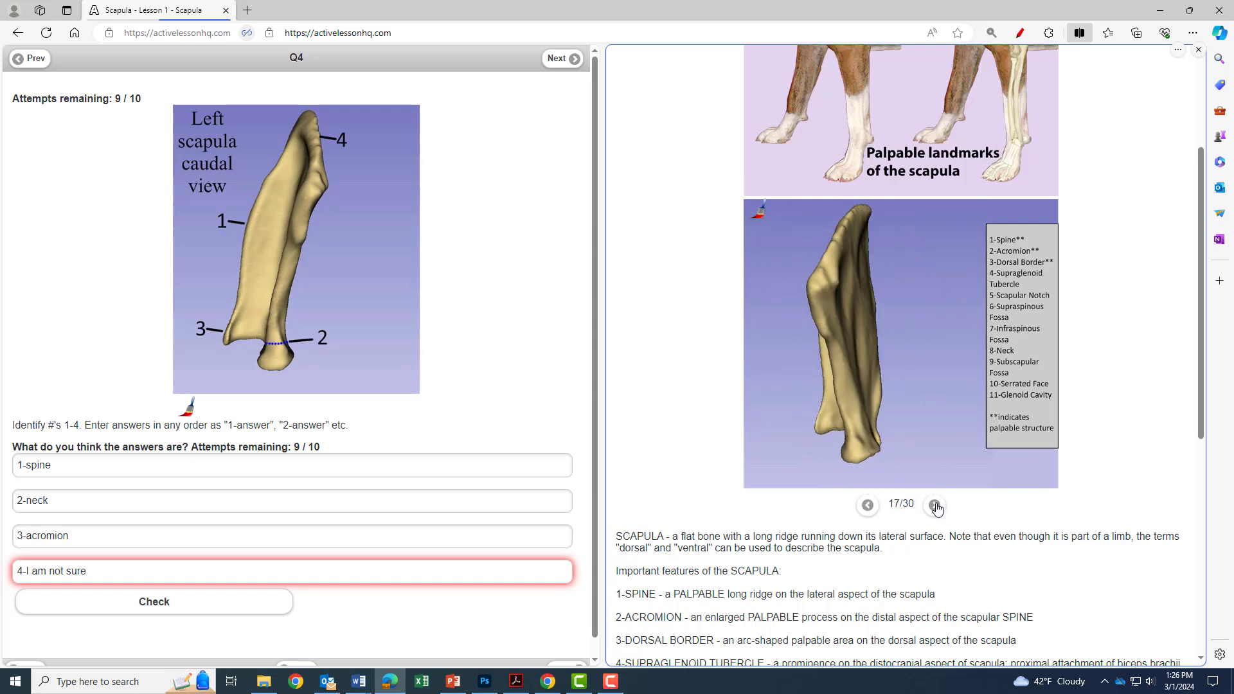
{"action": "left_click", "coordinate": [935, 507]}
{"action": "left_click", "coordinate": [935, 507]}
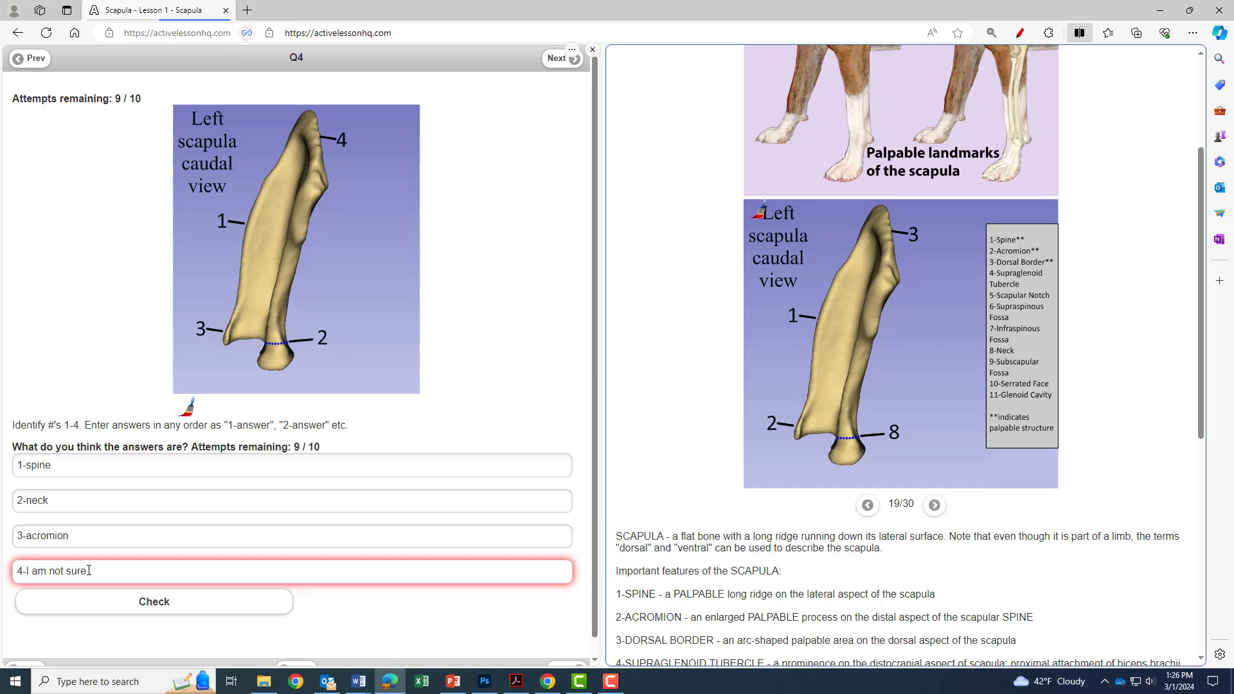
Replace 'I am not sure' with 'dorsal border' and check, getting 'That's correct: Great work!'
{"action": "left_click_drag", "start_coordinate": [89, 570], "coordinate": [3, 572]}
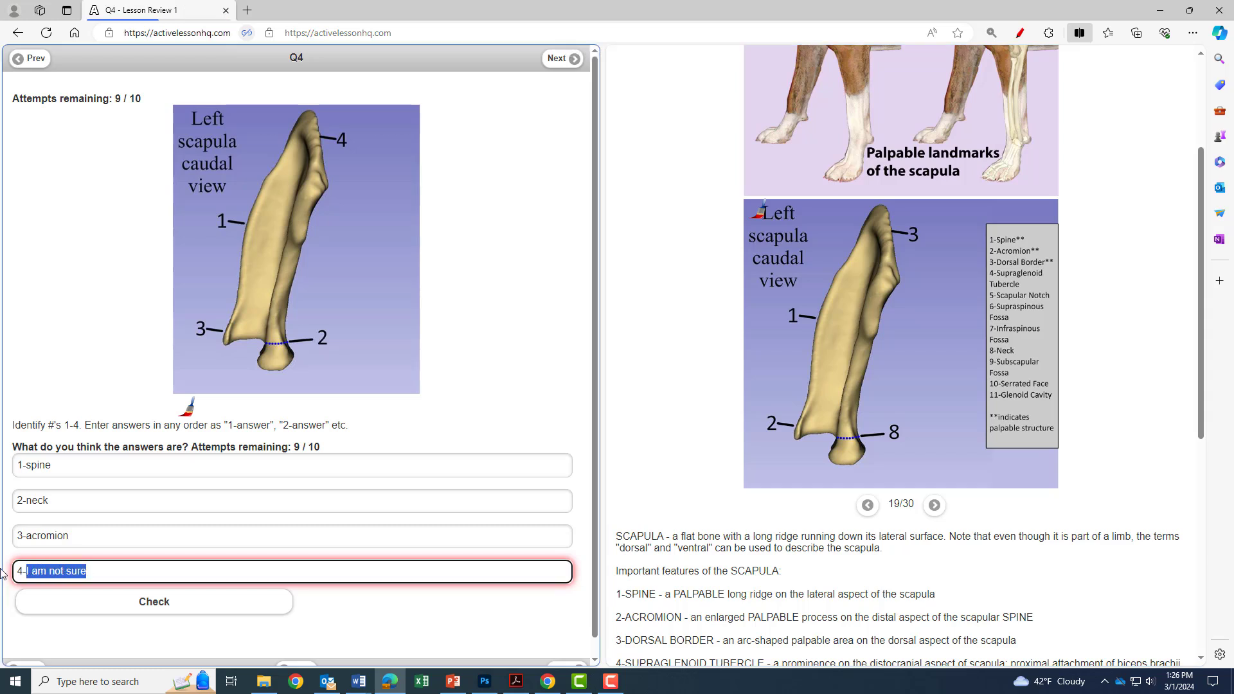
{"action": "type", "text": "dorsal border"}
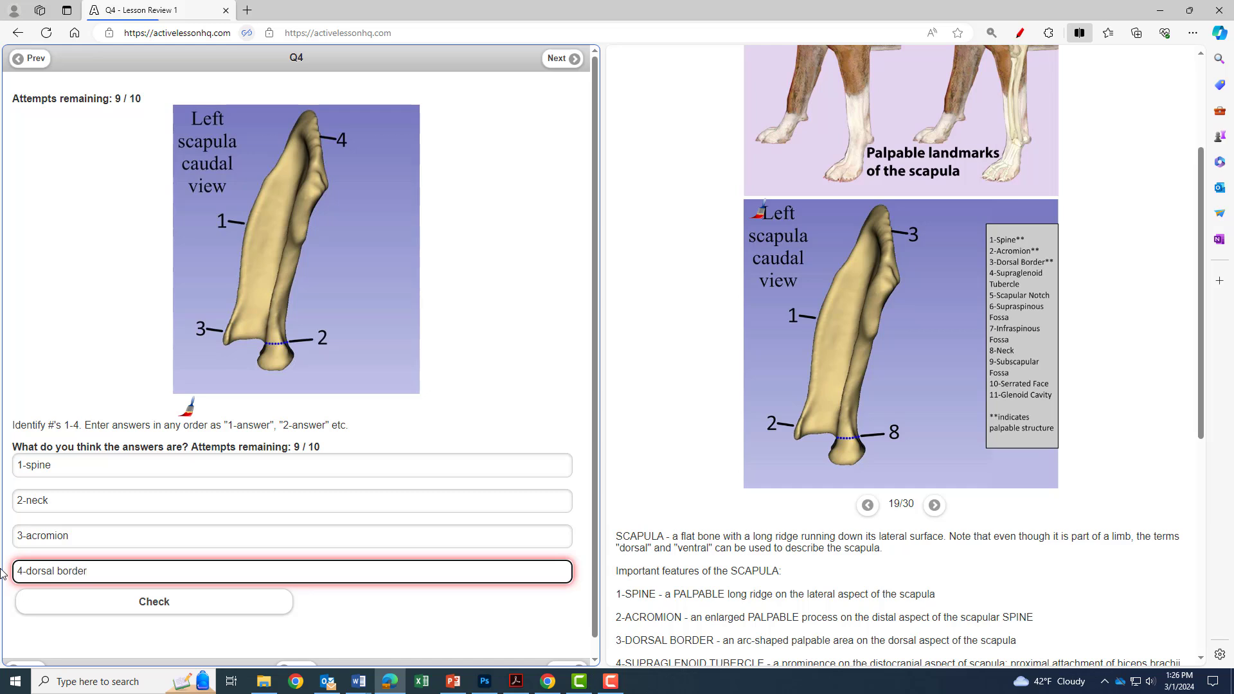
{"action": "left_click", "coordinate": [157, 604]}
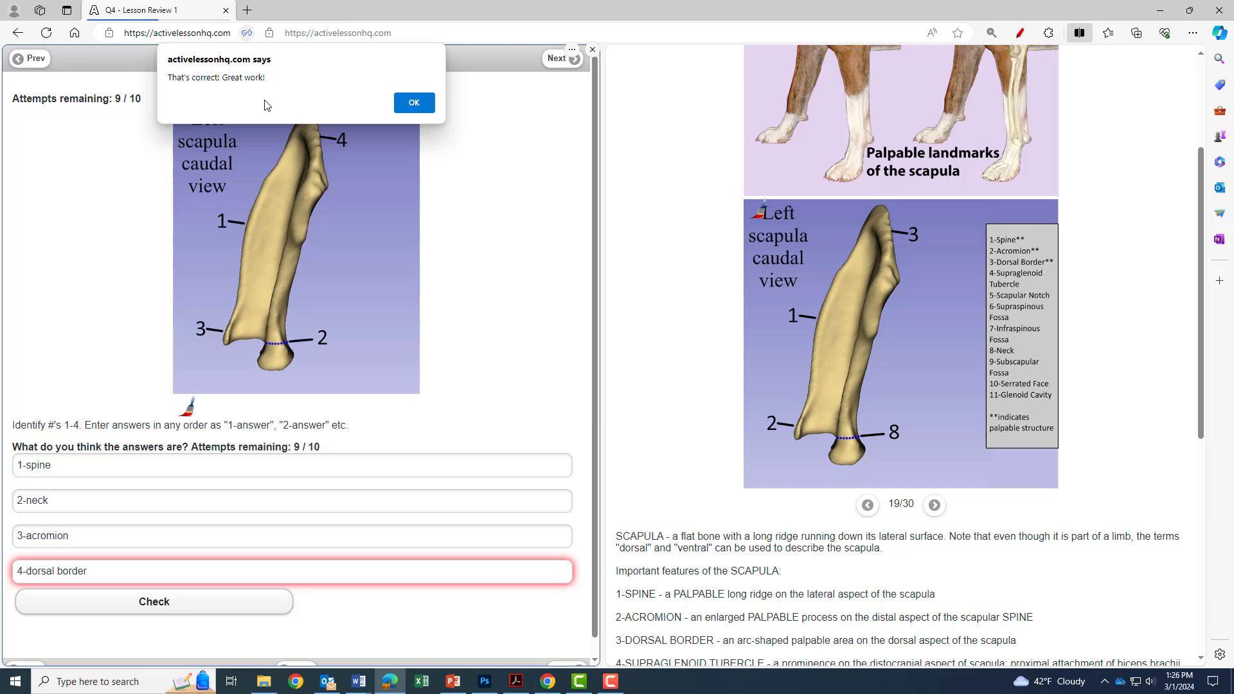
{"action": "left_click", "coordinate": [406, 107]}
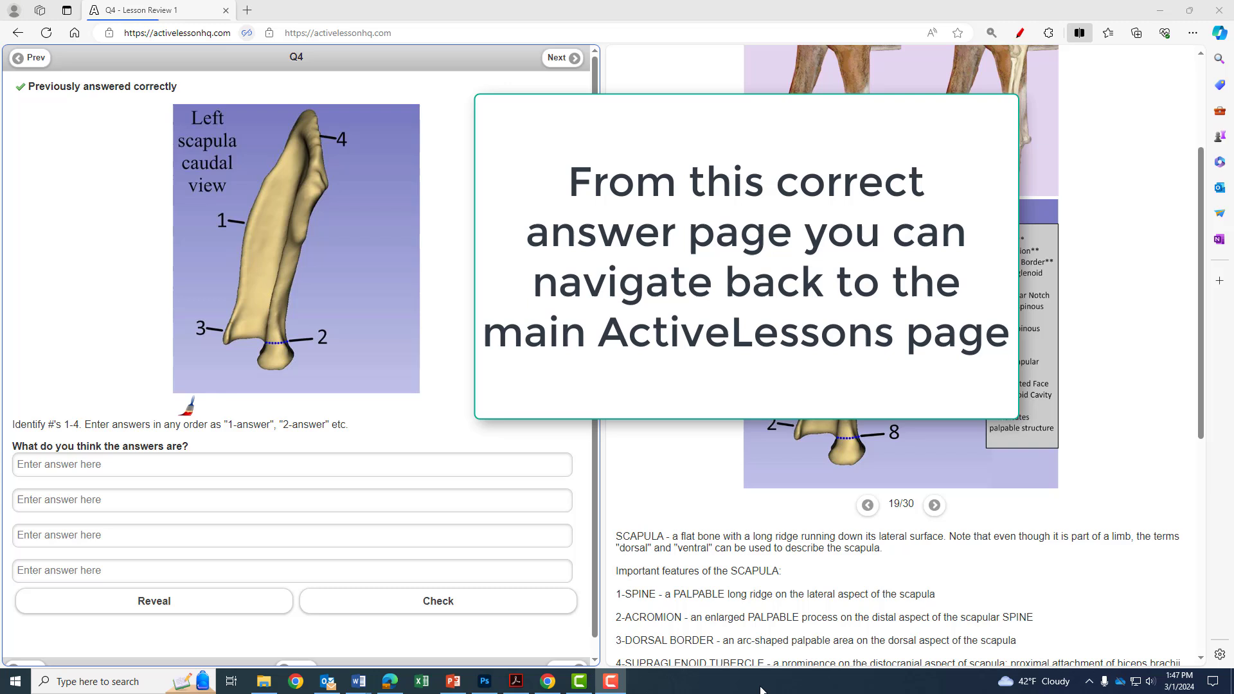
Go back from Q4 through Q3, Q2 and Q1 to the main lesson list
{"action": "left_click", "coordinate": [34, 62]}
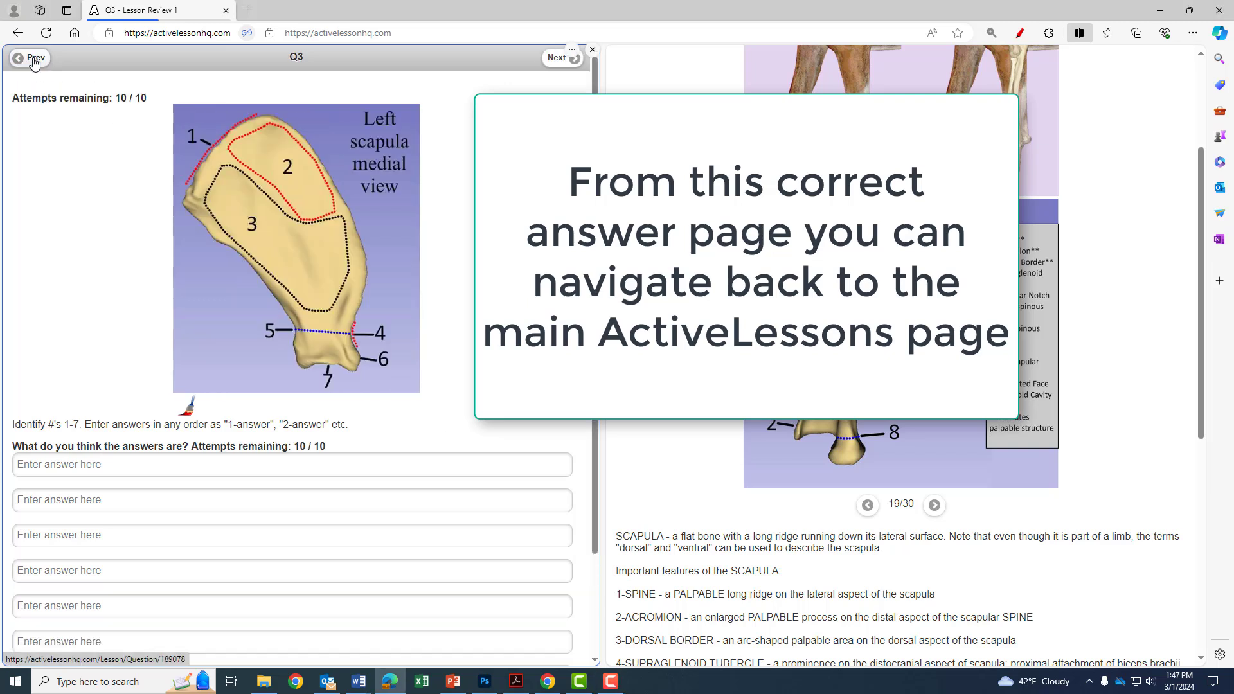
{"action": "left_click", "coordinate": [34, 62]}
{"action": "left_click", "coordinate": [35, 63]}
{"action": "left_click", "coordinate": [34, 62]}
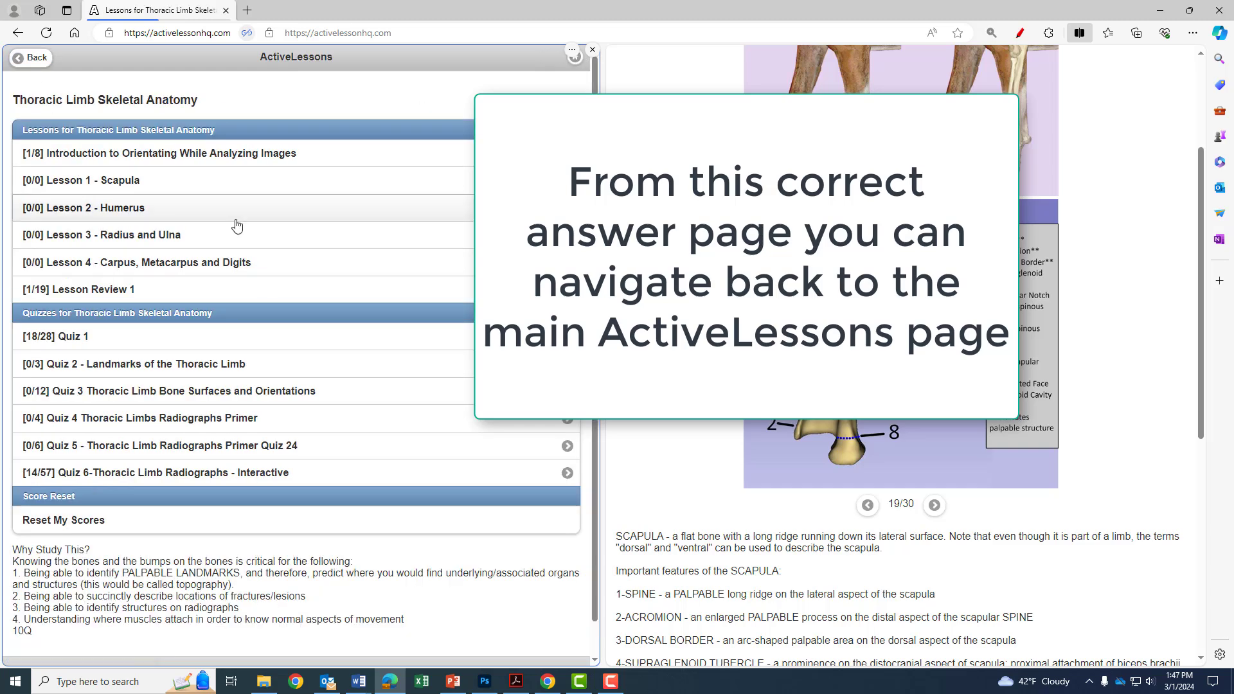
Circle Lesson Review 1's [1/19] score in red, write 19/19 beside it, then clear the marks
{"action": "left_click", "coordinate": [1019, 32]}
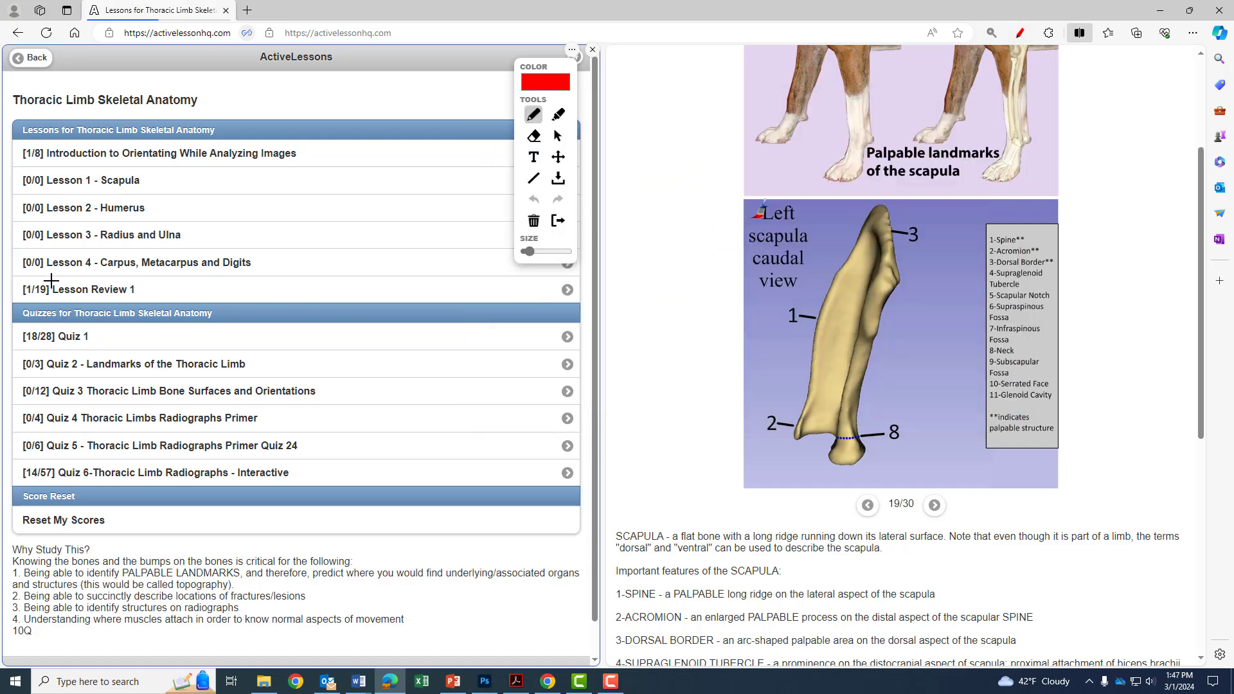
{"action": "mouse_move", "coordinate": [52, 280]}
{"action": "left_mouse_down"}
{"action": "mouse_move", "coordinate": [14, 290]}
{"action": "mouse_move", "coordinate": [58, 297]}
{"action": "mouse_move", "coordinate": [52, 281]}
{"action": "left_mouse_up"}
{"action": "left_click", "coordinate": [30, 297]}
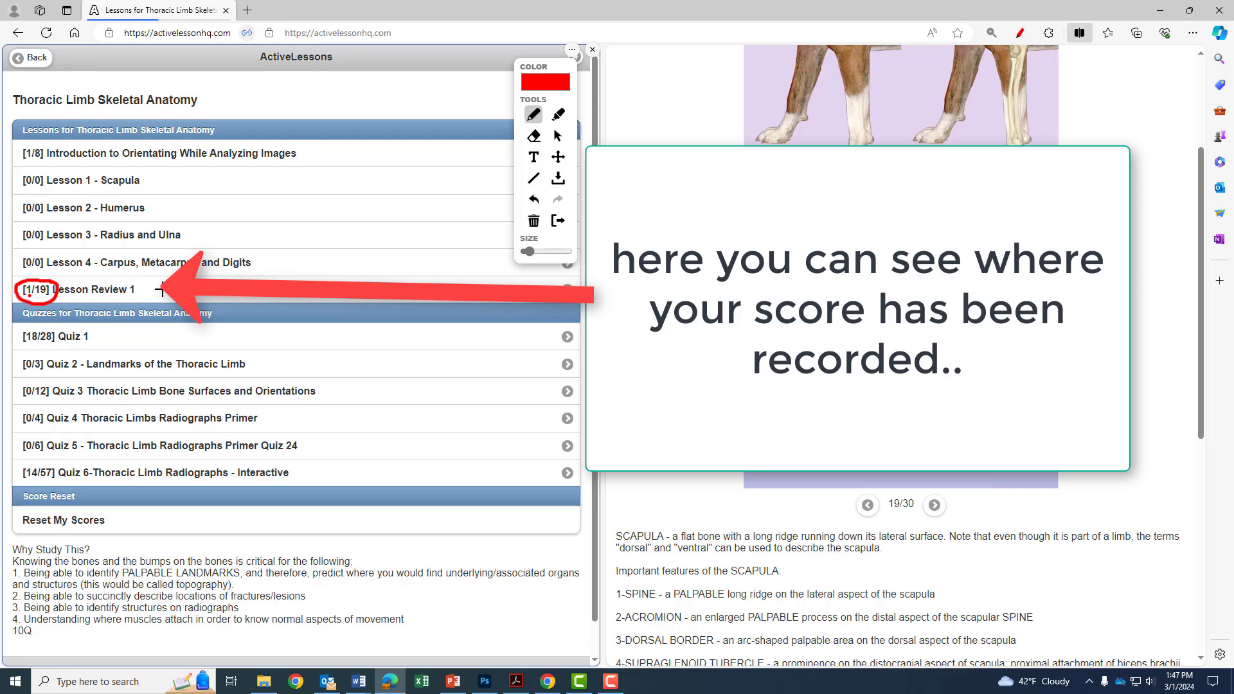
{"action": "left_click_drag", "start_coordinate": [187, 282], "coordinate": [201, 301]}
{"action": "left_click", "coordinate": [199, 284]}
{"action": "mouse_move", "coordinate": [218, 273]}
{"action": "left_mouse_down"}
{"action": "mouse_move", "coordinate": [209, 304]}
{"action": "mouse_move", "coordinate": [257, 297]}
{"action": "left_mouse_up"}
{"action": "left_click", "coordinate": [259, 283]}
{"action": "left_click", "coordinate": [265, 283]}
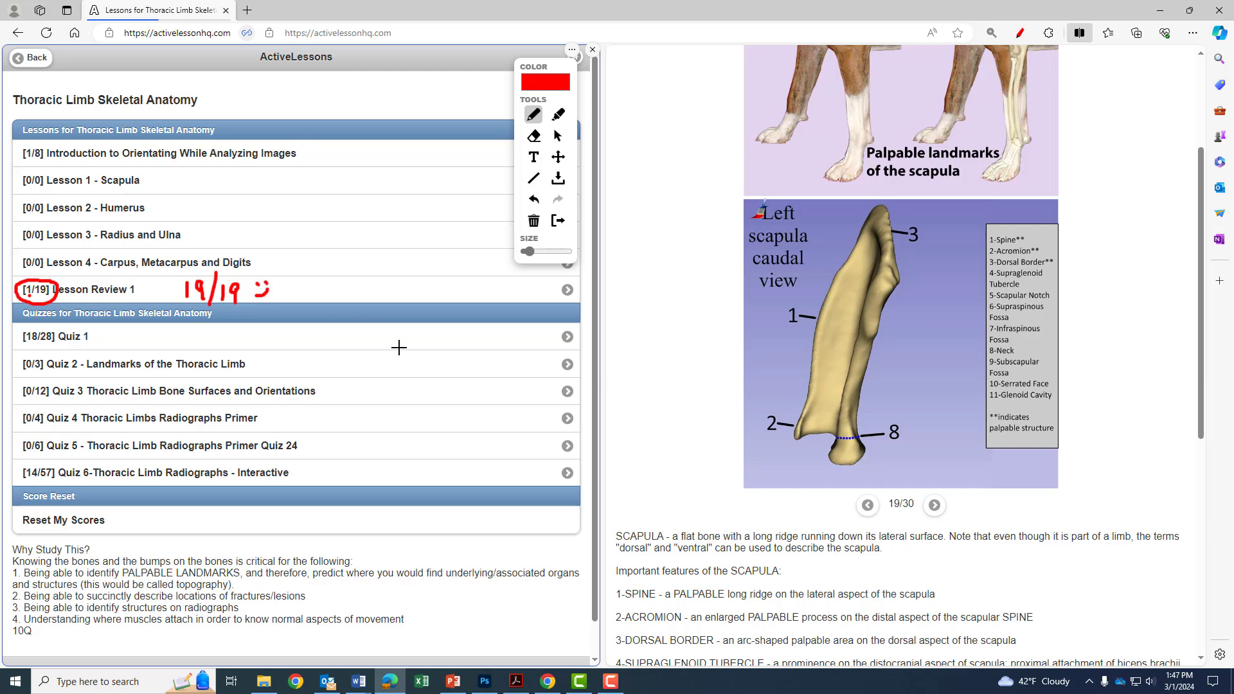
{"action": "left_click", "coordinate": [556, 227]}
Open Lesson Review 1 and page forward from Q1 to Q4
{"action": "left_click", "coordinate": [352, 290]}
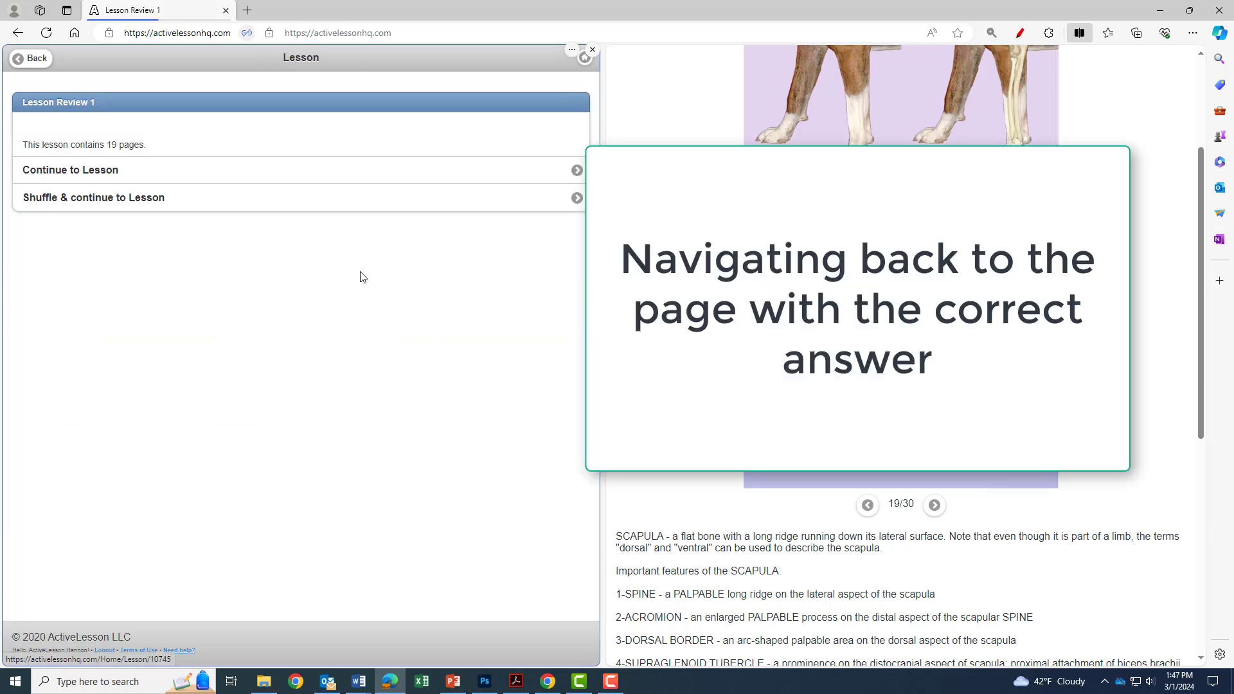
{"action": "left_click", "coordinate": [391, 179]}
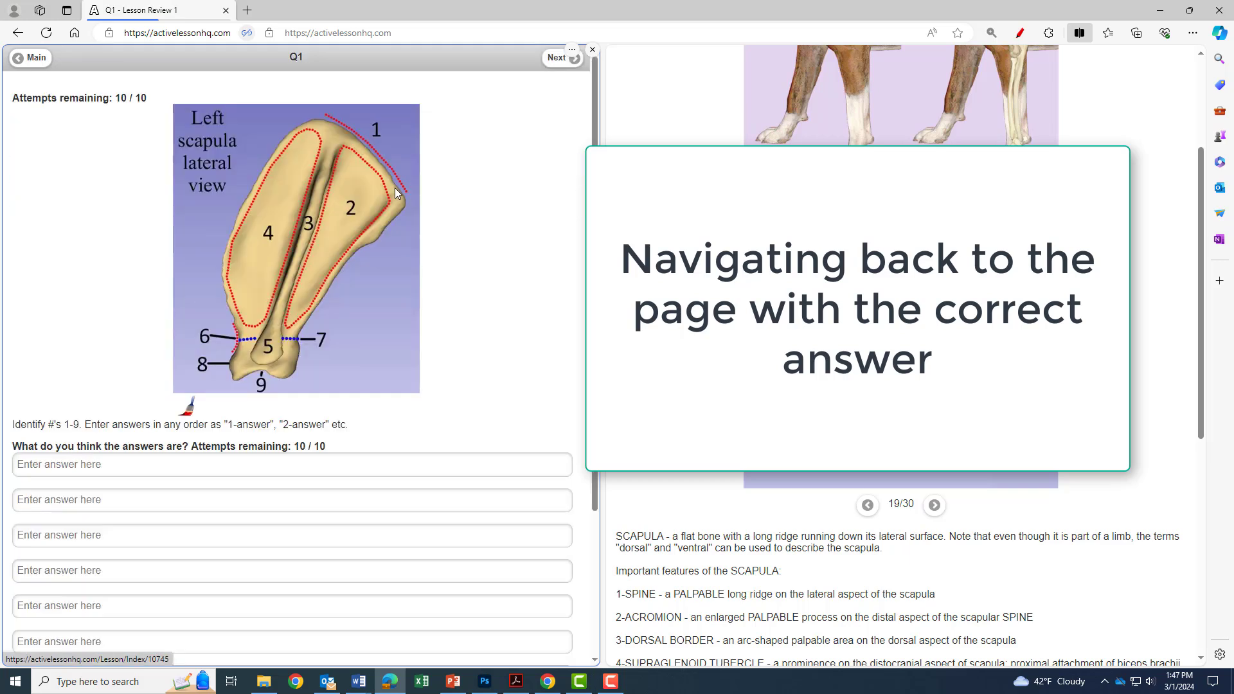
{"action": "left_click", "coordinate": [557, 58]}
{"action": "left_click", "coordinate": [564, 64]}
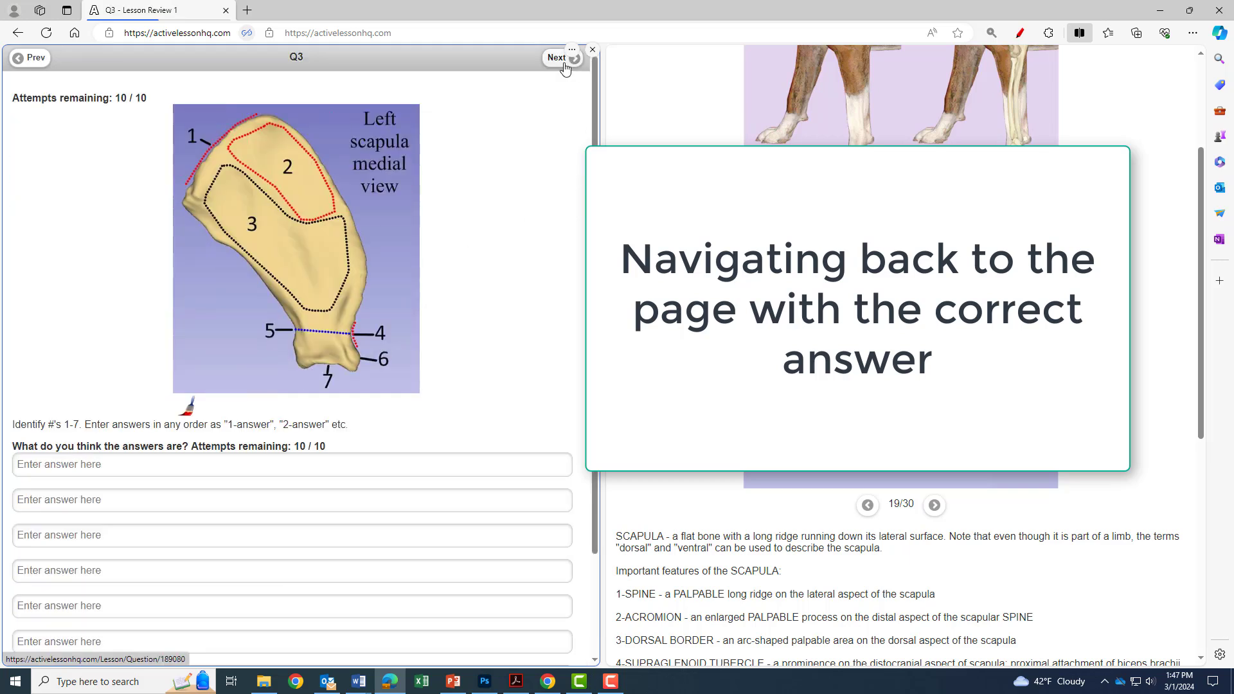
{"action": "left_click", "coordinate": [564, 64]}
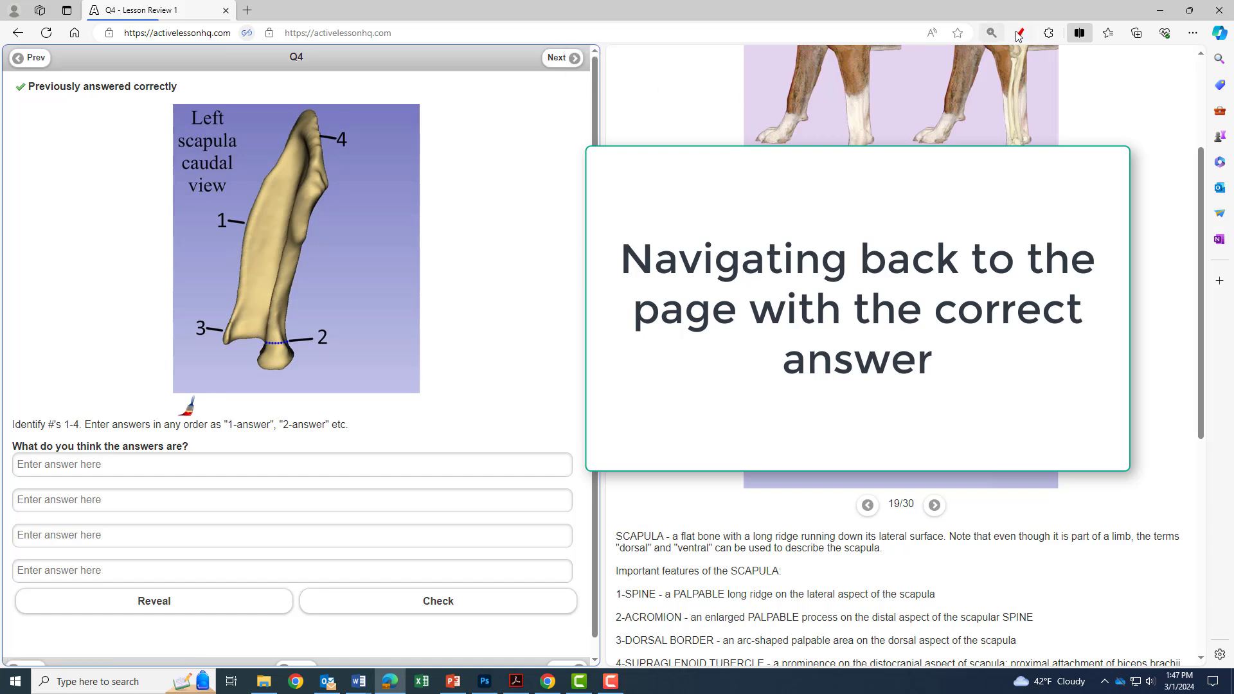
Mark in red Q4's 'Previously answered correctly' notice and the answer-reveal and check buttons
{"action": "mouse_move", "coordinate": [29, 101]}
{"action": "left_mouse_down"}
{"action": "mouse_move", "coordinate": [168, 106]}
{"action": "mouse_move", "coordinate": [191, 87]}
{"action": "mouse_move", "coordinate": [45, 72]}
{"action": "mouse_move", "coordinate": [12, 91]}
{"action": "mouse_move", "coordinate": [33, 111]}
{"action": "left_mouse_up"}
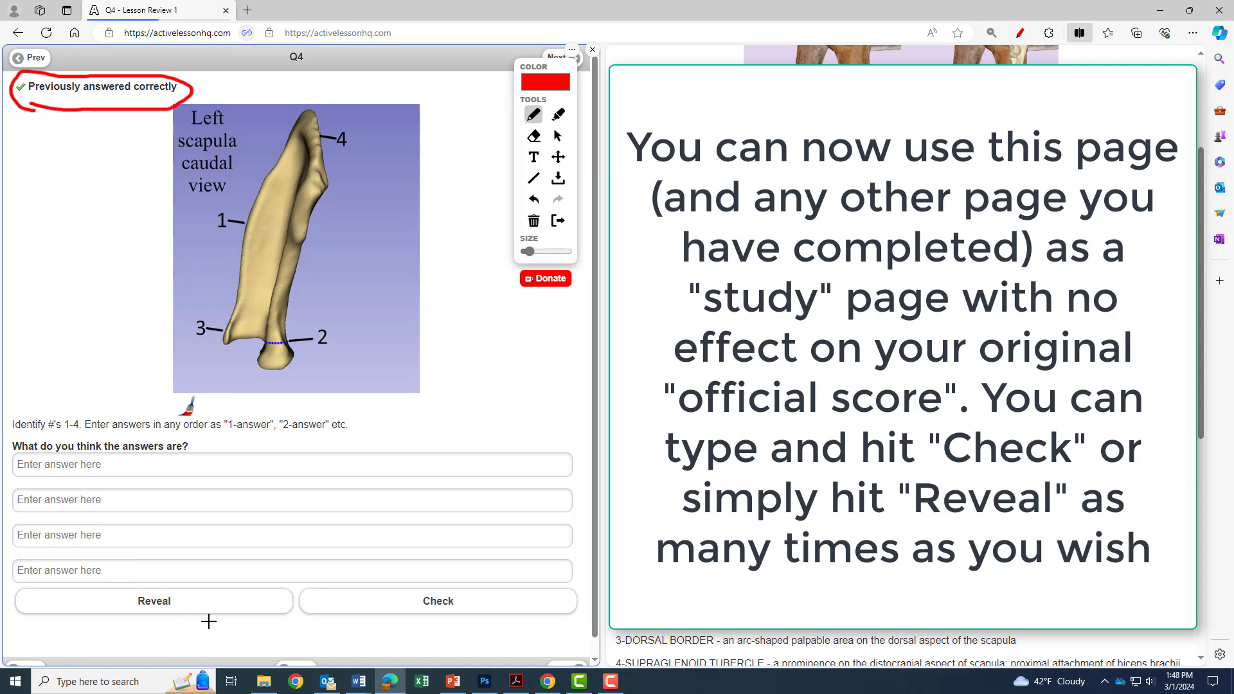
{"action": "left_click", "coordinate": [190, 603]}
{"action": "left_click", "coordinate": [478, 602]}
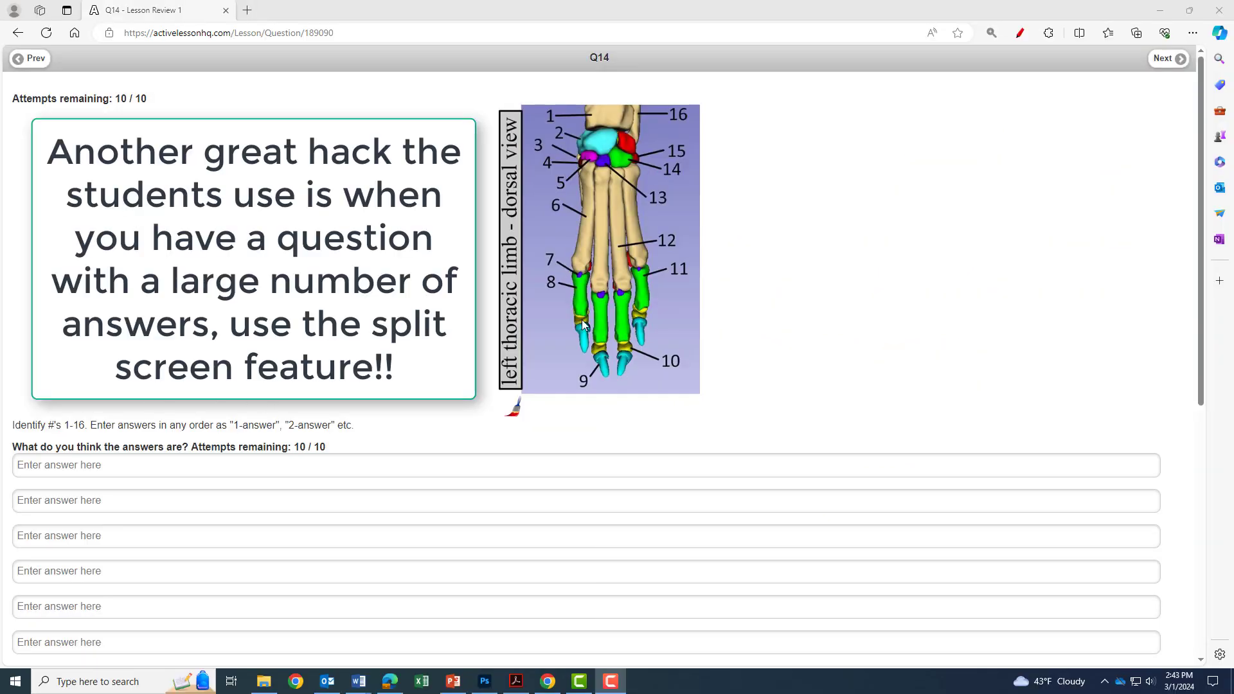
Draw a short red mark near the Q14 instructions, then clear it
{"action": "left_click", "coordinate": [1019, 33]}
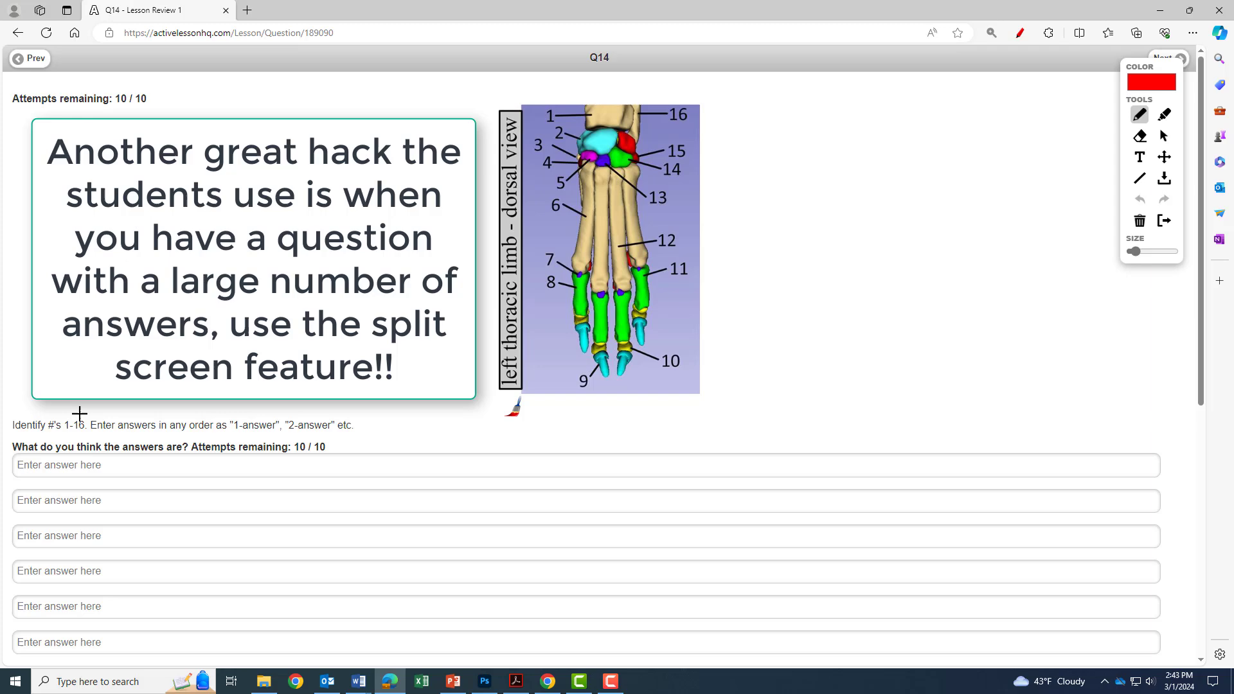
{"action": "mouse_move", "coordinate": [82, 411]}
{"action": "left_mouse_down"}
{"action": "mouse_move", "coordinate": [59, 412]}
{"action": "mouse_move", "coordinate": [60, 432]}
{"action": "mouse_move", "coordinate": [90, 434]}
{"action": "mouse_move", "coordinate": [92, 418]}
{"action": "left_mouse_up"}
{"action": "left_click", "coordinate": [1157, 221]}
Split Edge into two panes and load Q14 in the right-hand pane
{"action": "scroll", "coordinate": [731, 349], "scroll_direction": "down", "scroll_amount": 5}
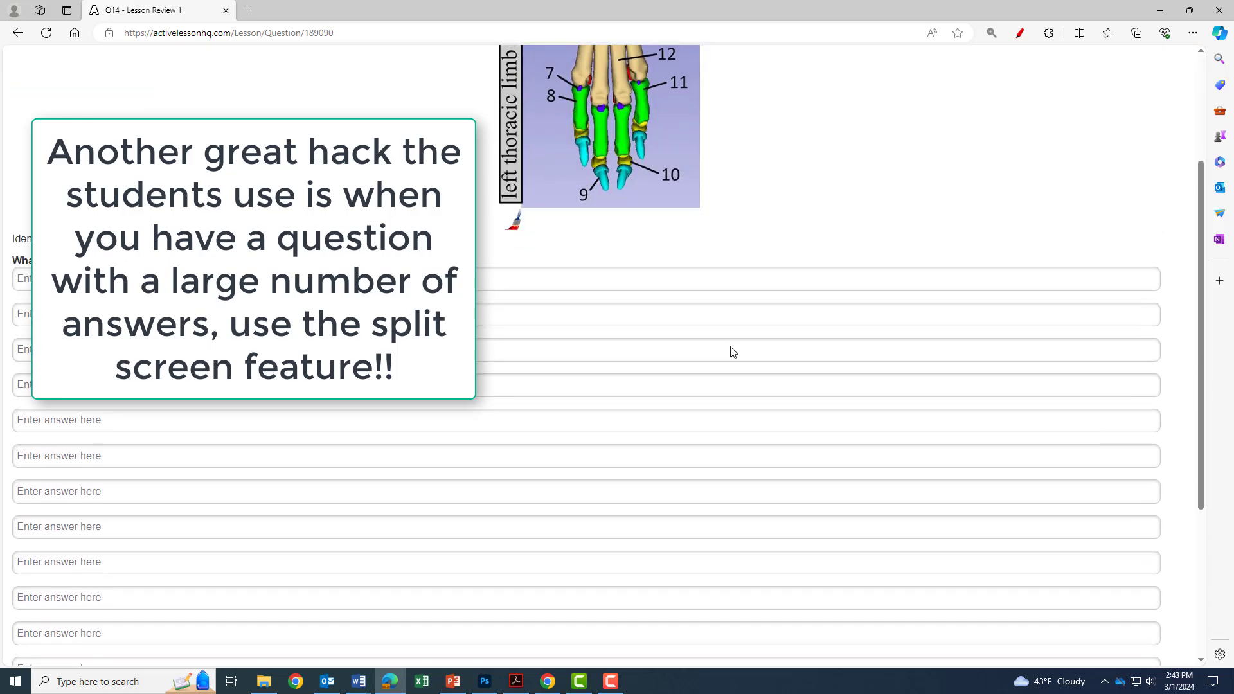
{"action": "scroll", "coordinate": [733, 347], "scroll_direction": "down", "scroll_amount": 1}
{"action": "scroll", "coordinate": [734, 349], "scroll_direction": "up", "scroll_amount": 6}
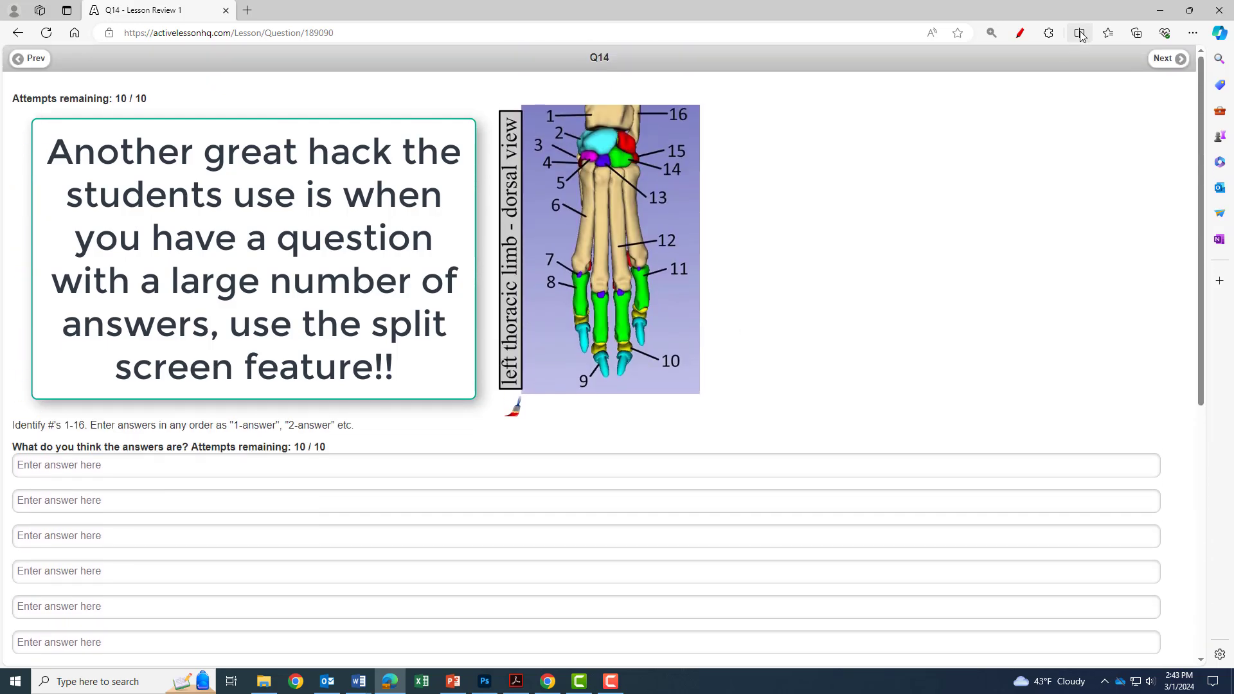
{"action": "left_click", "coordinate": [1080, 34]}
{"action": "left_click", "coordinate": [736, 257]}
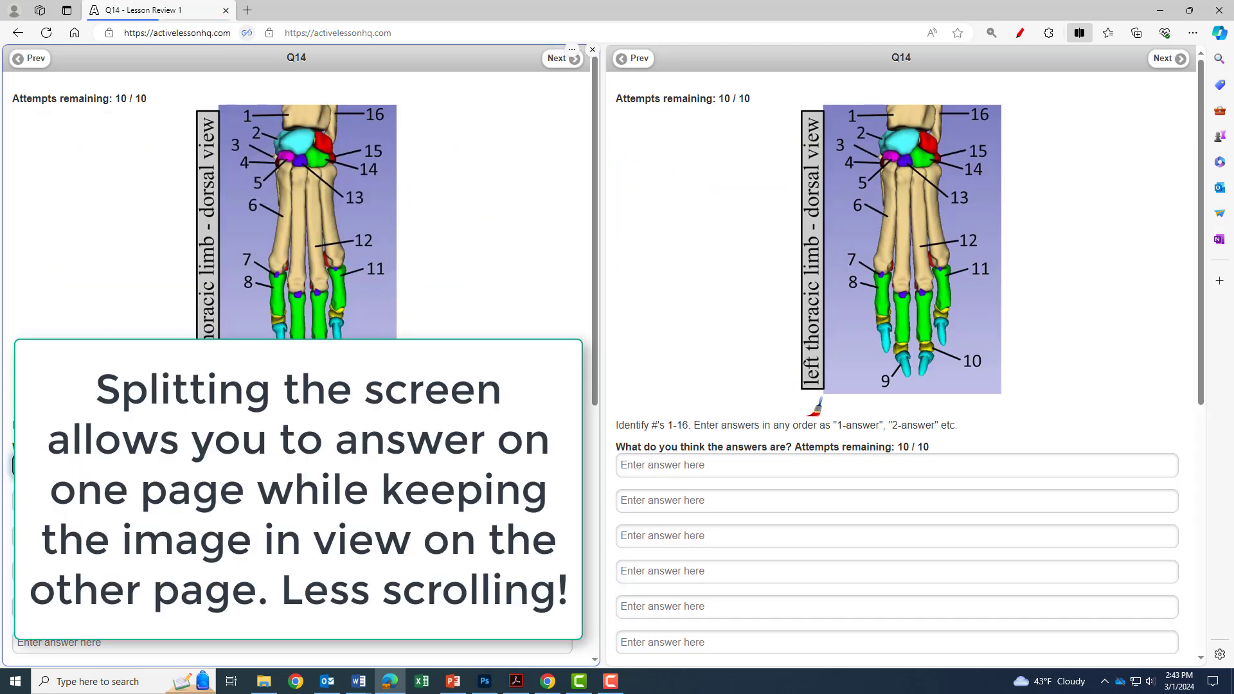
Enter the numbers 1, 2, 3 and 4 into Q14's first four answer boxes in the left pane
{"action": "type", "text": "1"}
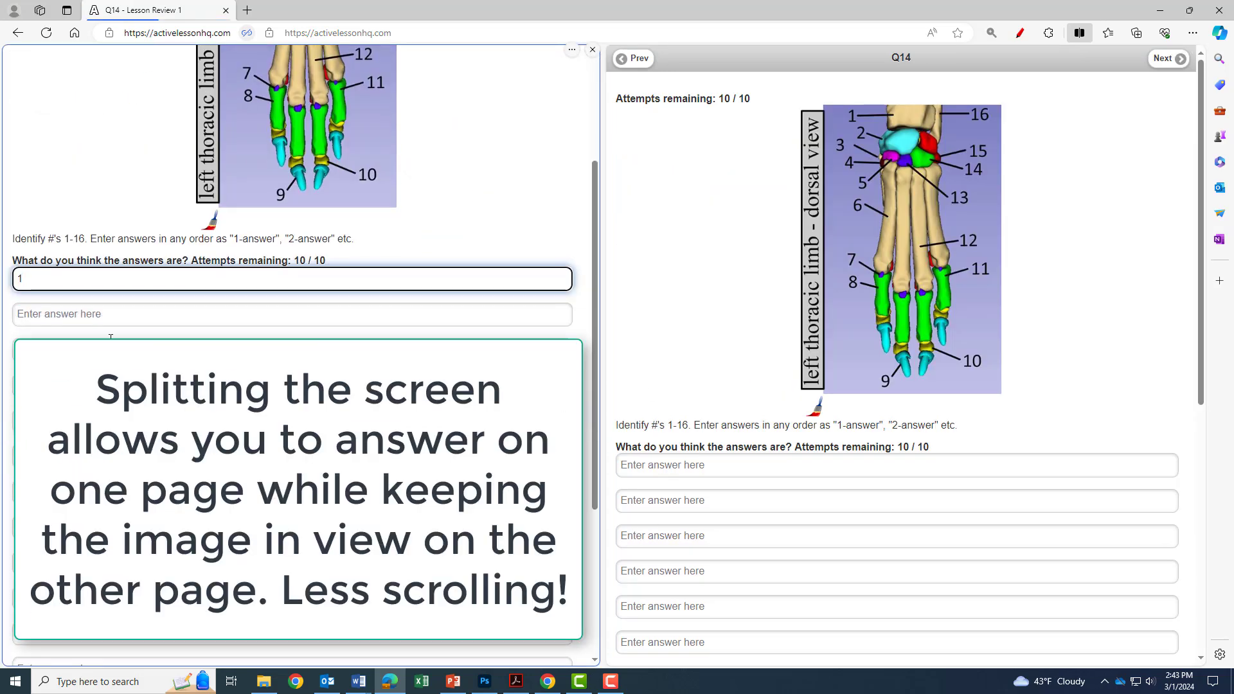
{"action": "left_click", "coordinate": [115, 314]}
{"action": "type", "text": "2"}
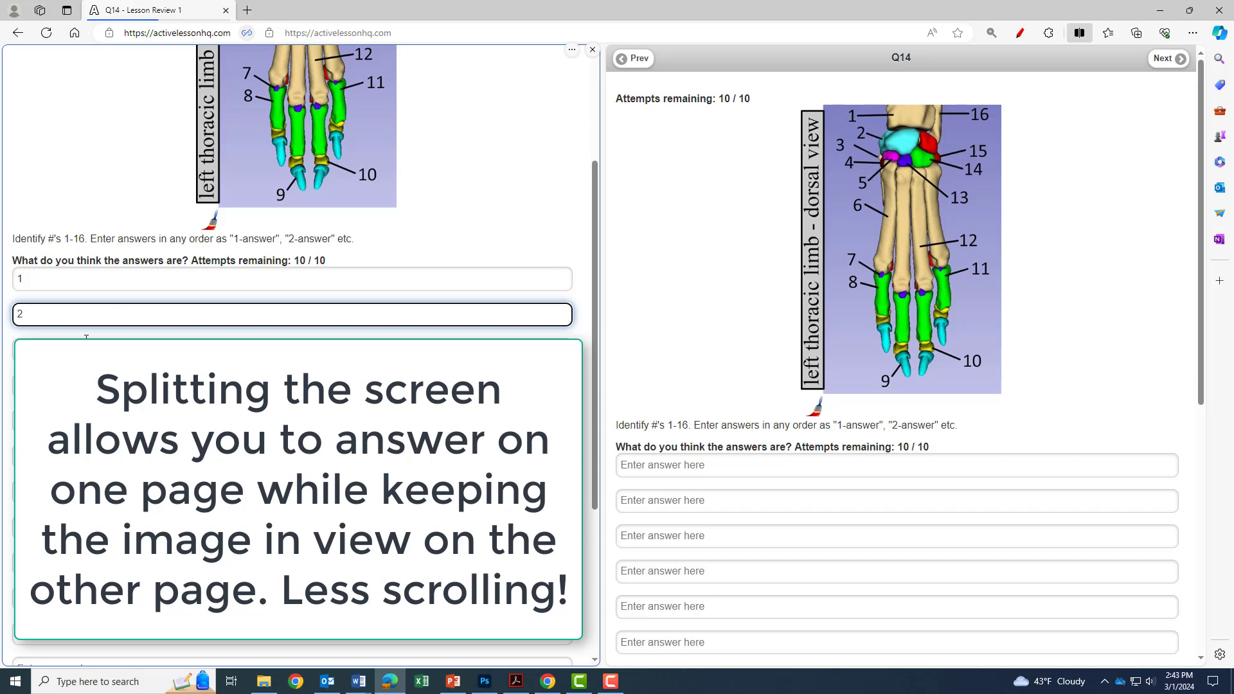
{"action": "left_click", "coordinate": [86, 337]}
{"action": "type", "text": "3"}
{"action": "scroll", "coordinate": [49, 311], "scroll_direction": "down", "scroll_amount": 1}
{"action": "left_click", "coordinate": [53, 293]}
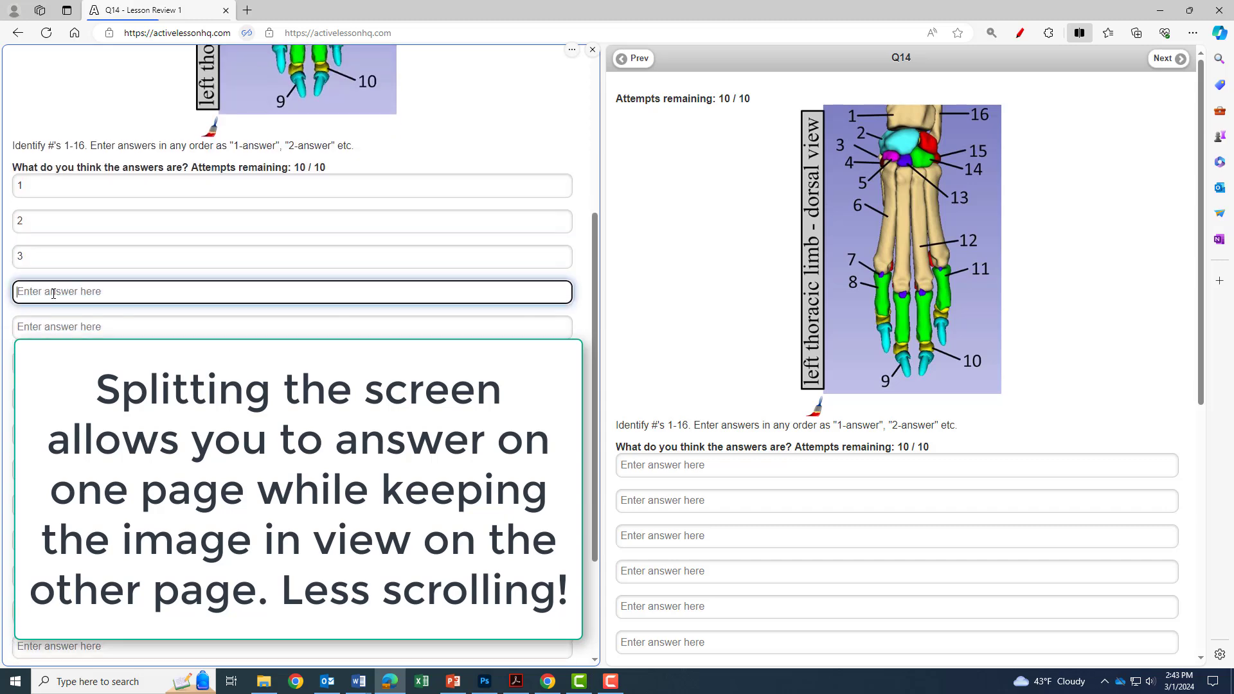
{"action": "type", "text": "4"}
{"action": "scroll", "coordinate": [54, 293], "scroll_direction": "down", "scroll_amount": 2}
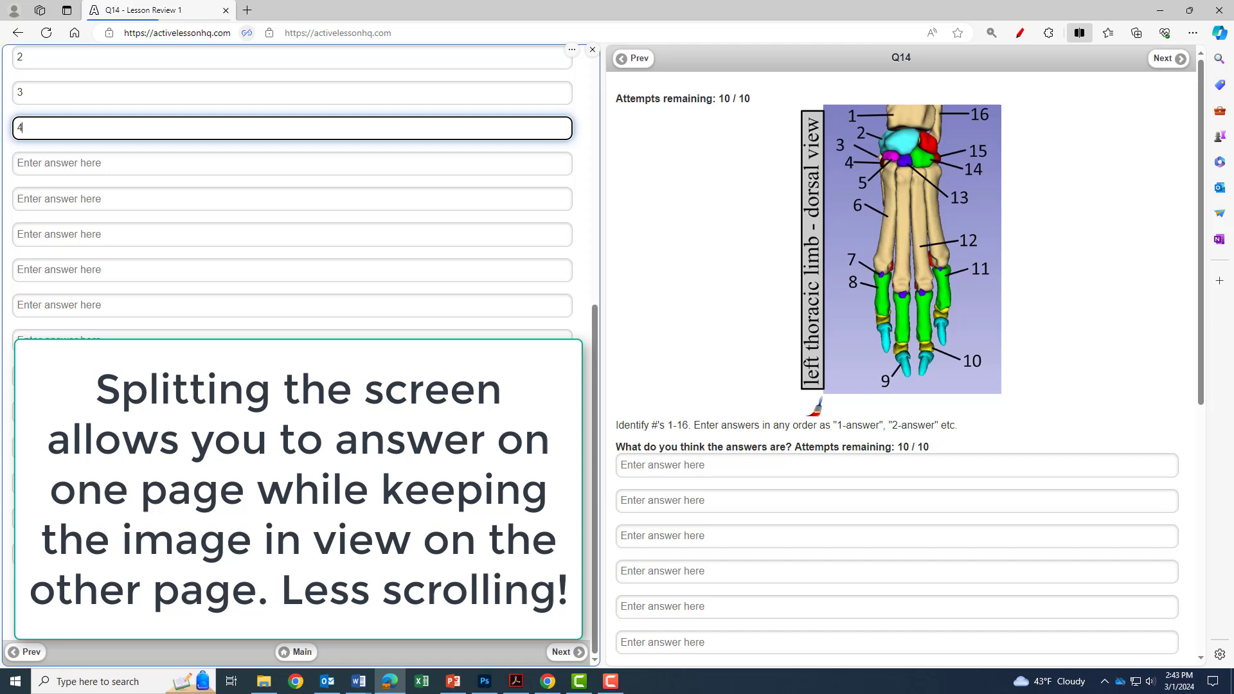
{"action": "left_click", "coordinate": [58, 412]}
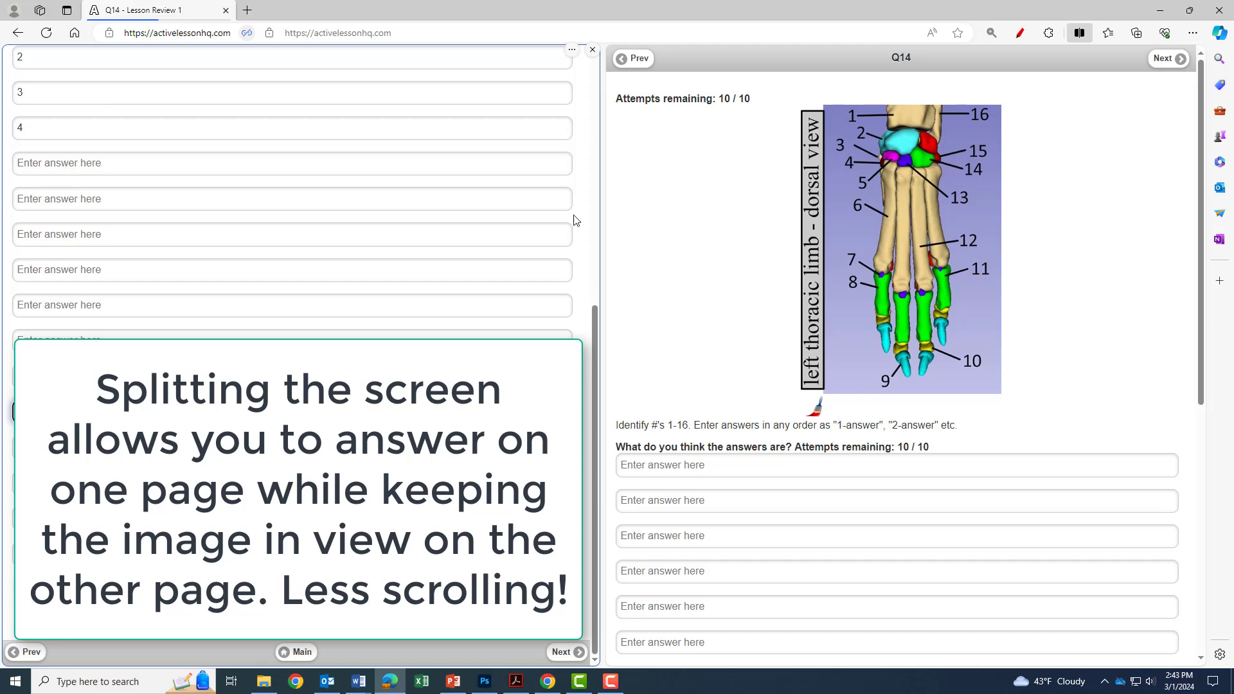